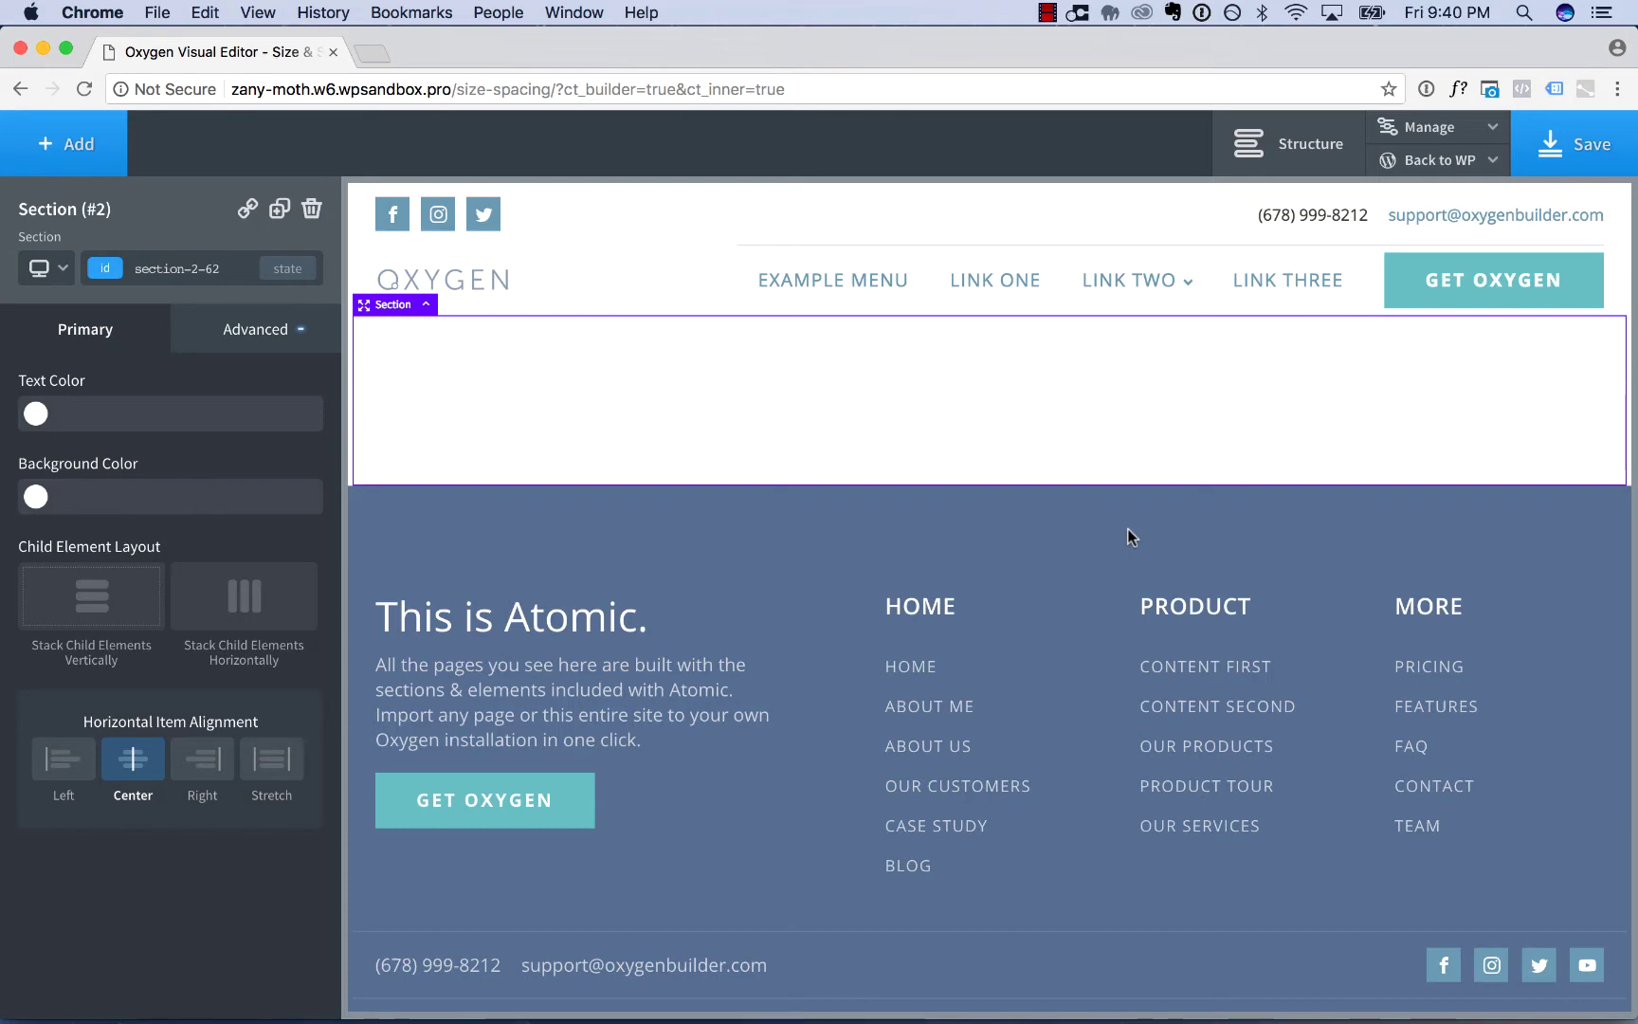
Insert a Heading element from the Basics elements into the empty section
click(76, 144)
click(88, 488)
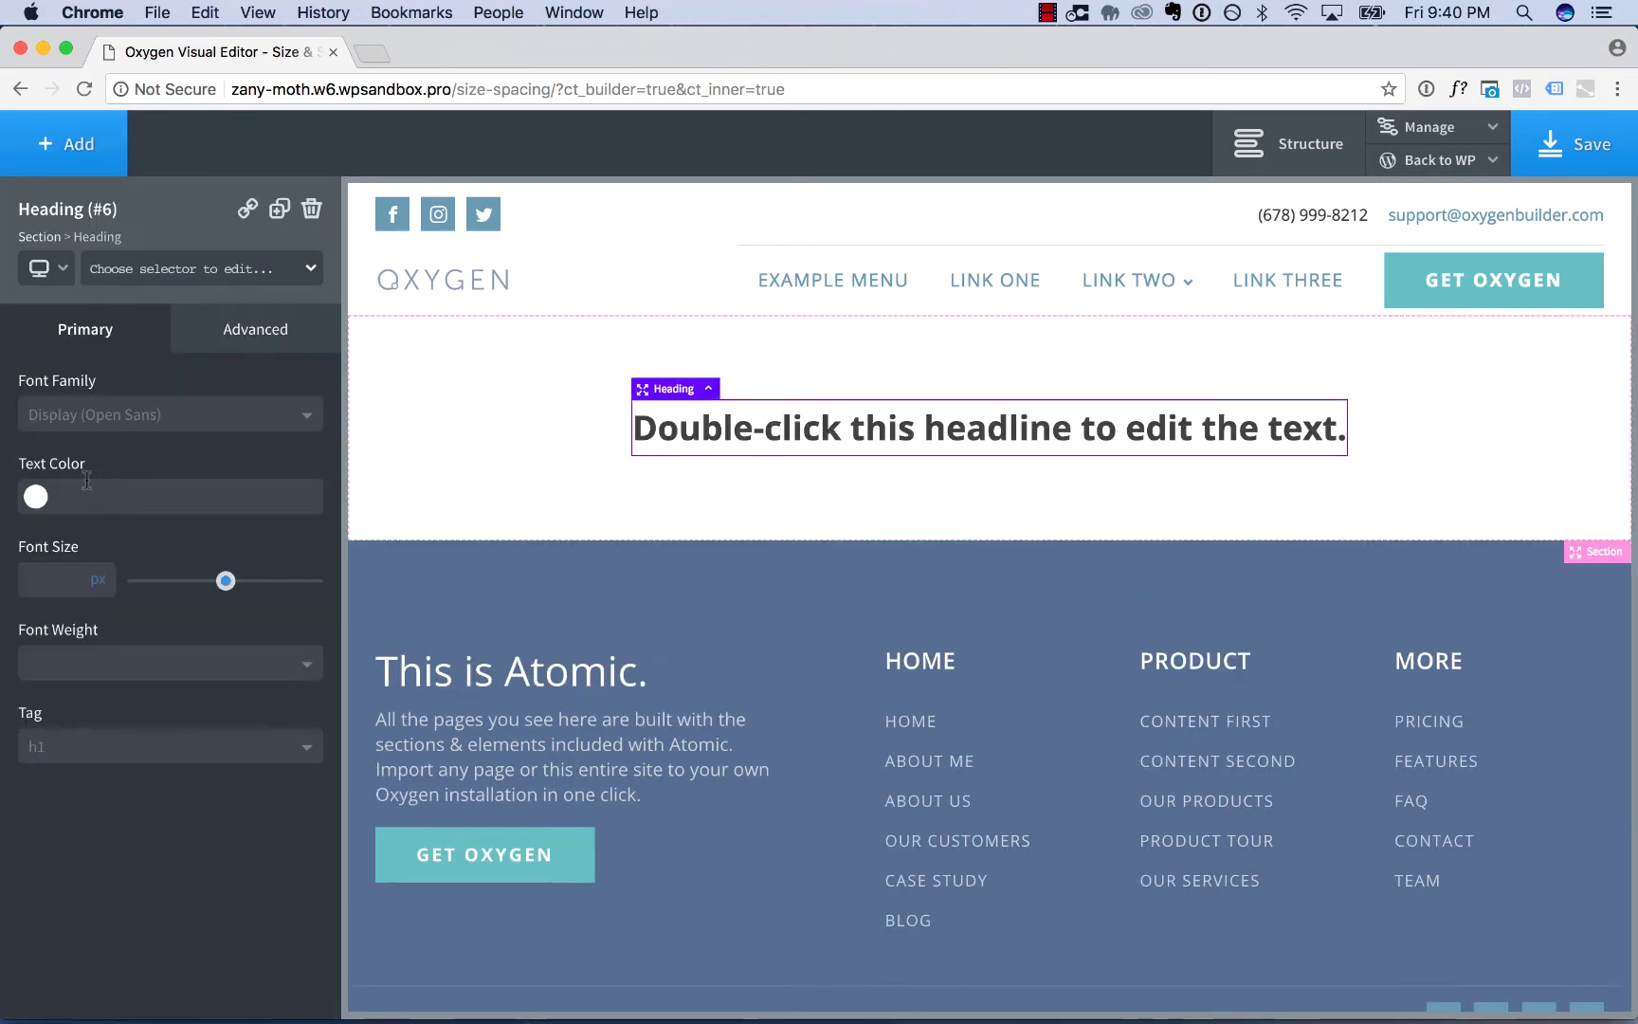
Set the heading's padding to 50 px on all sides under Advanced > Size & Spacing
click(257, 332)
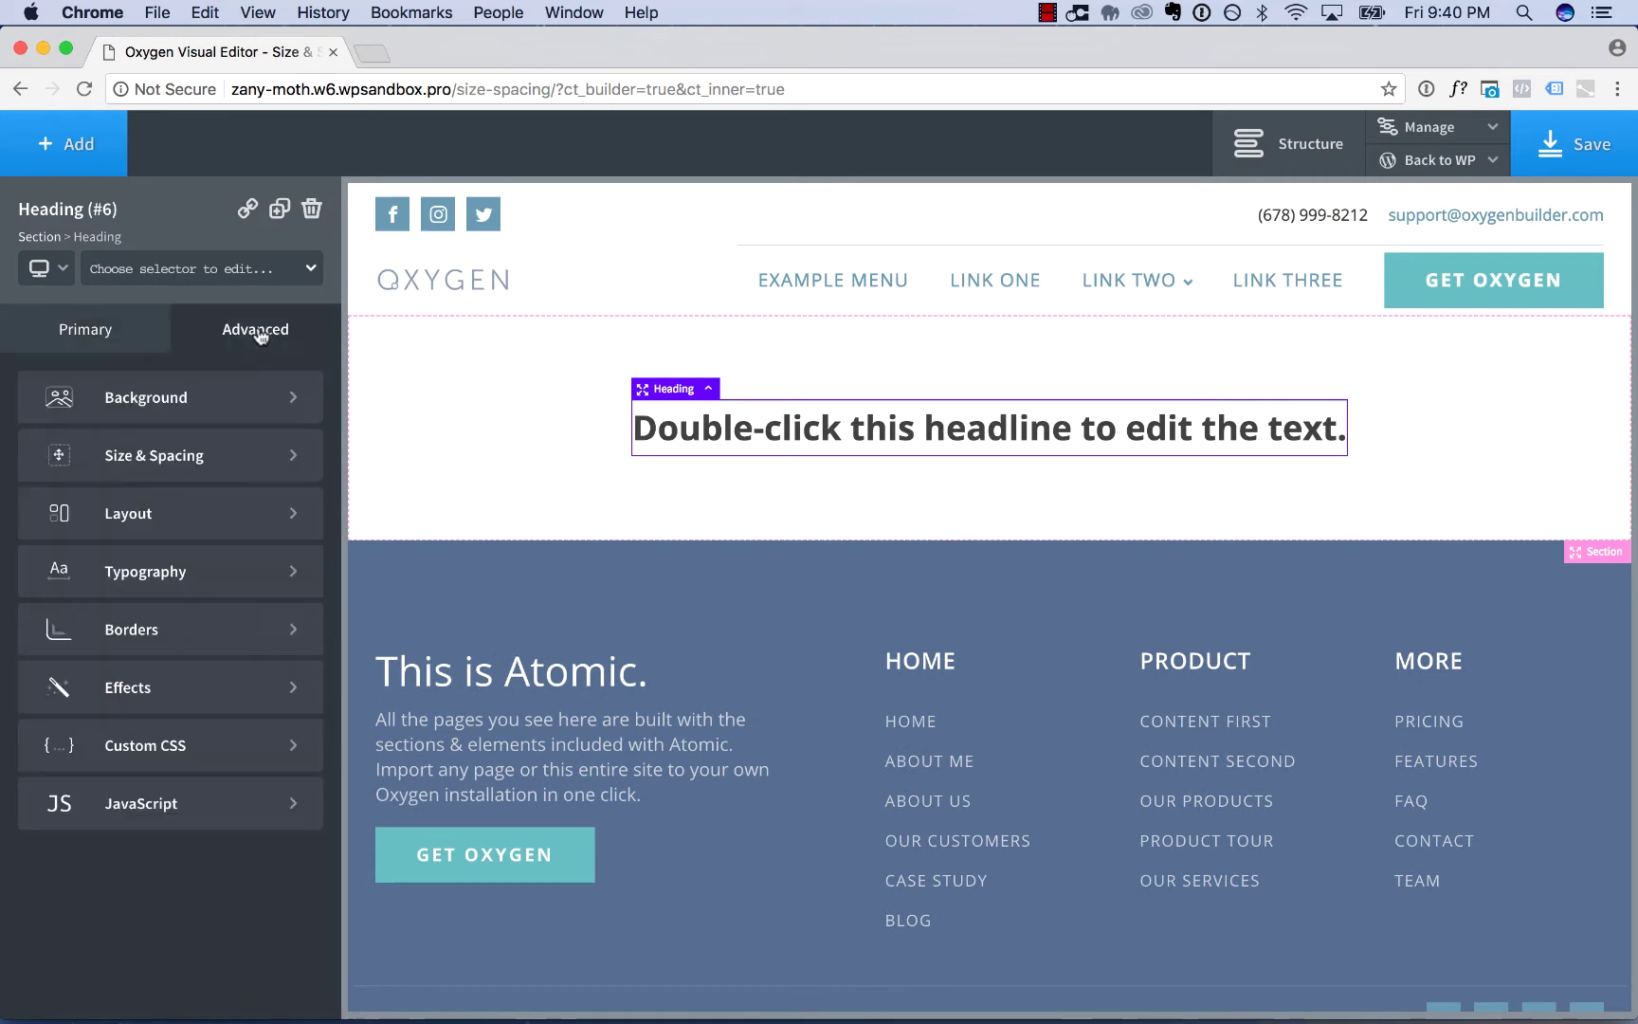
click(171, 456)
click(68, 464)
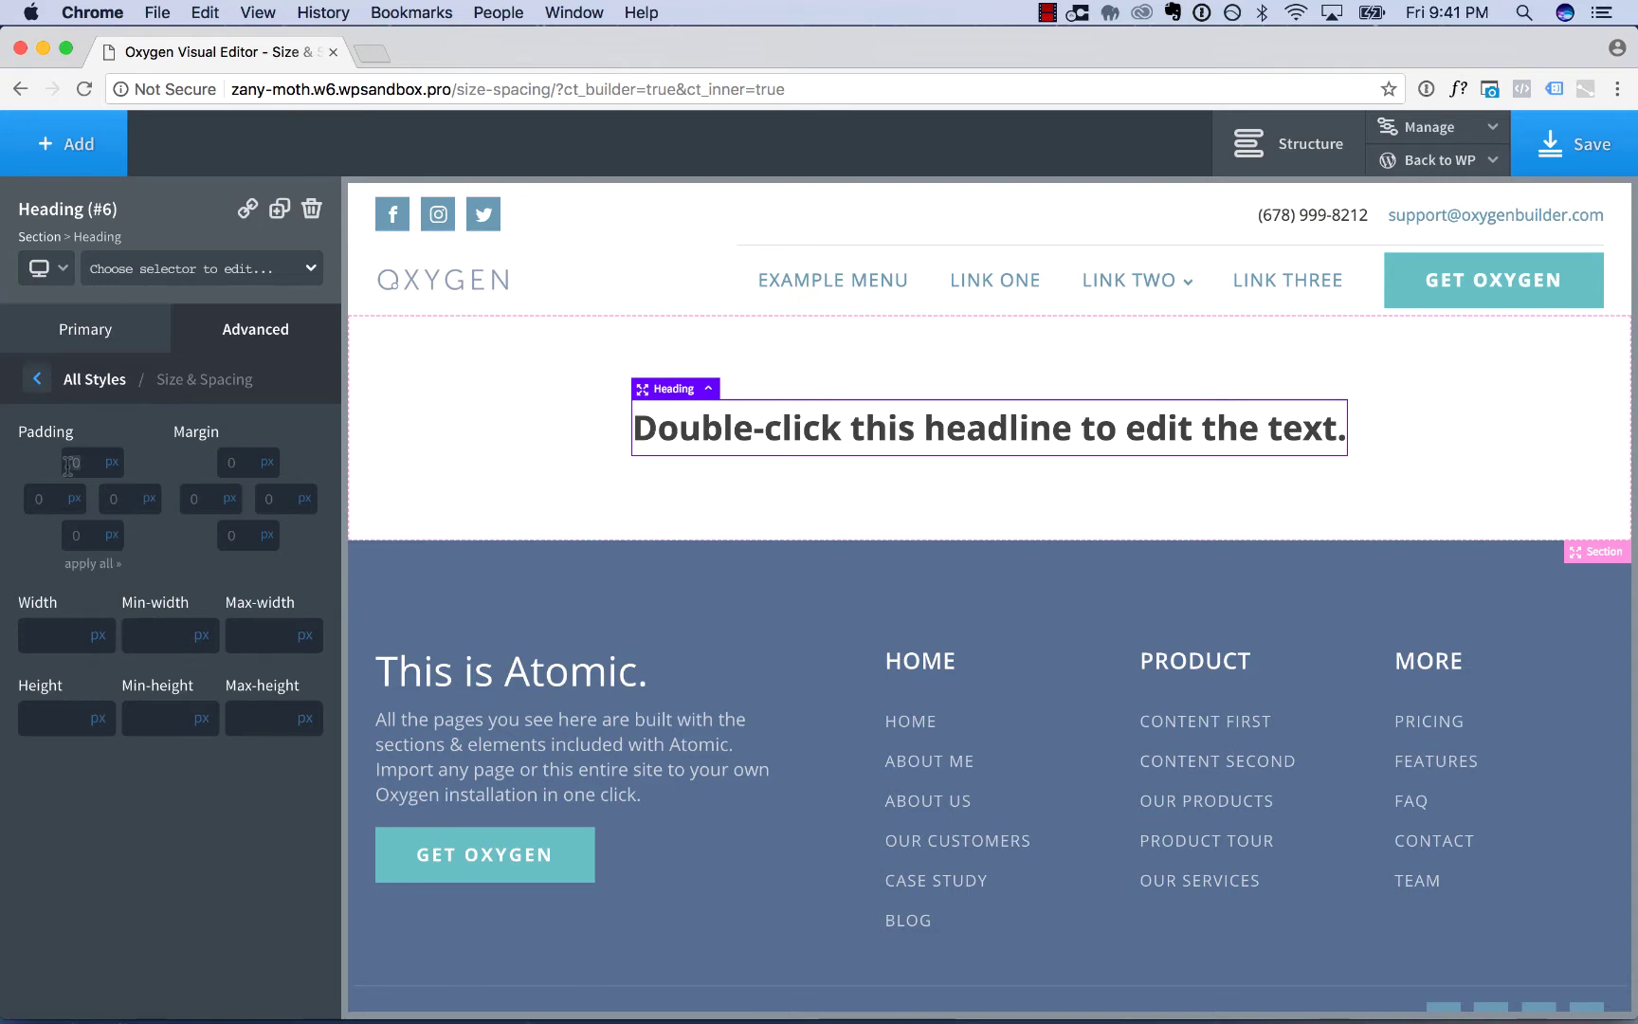
text(50)
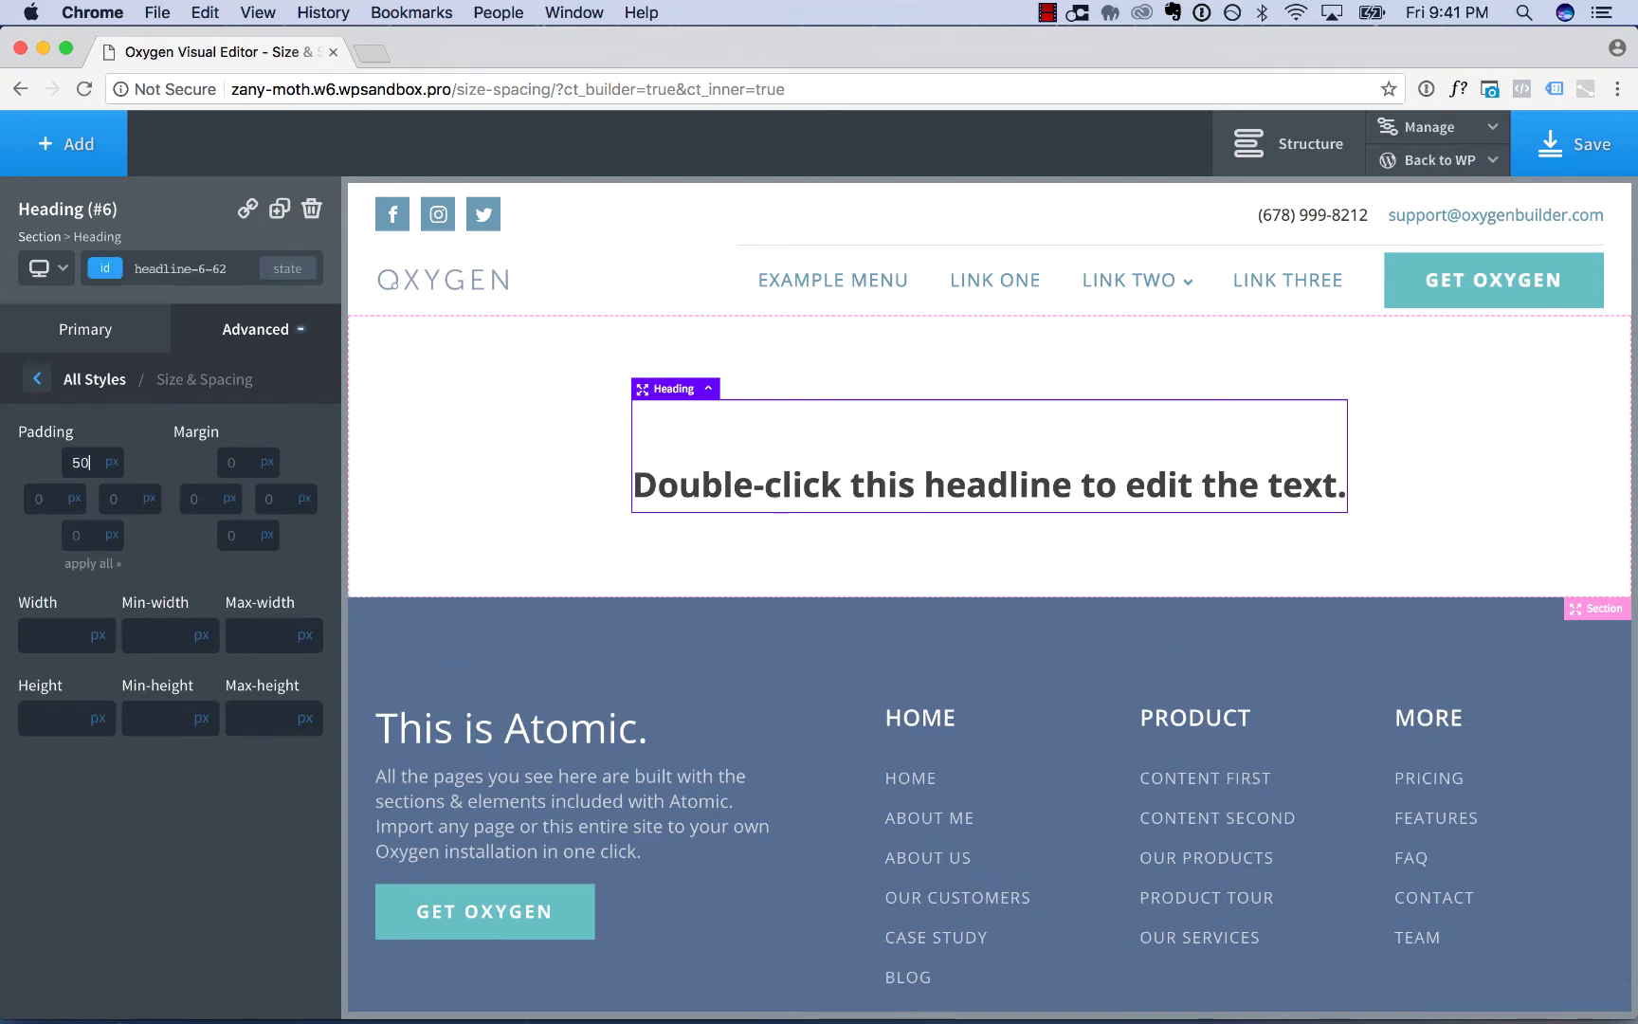
click(102, 567)
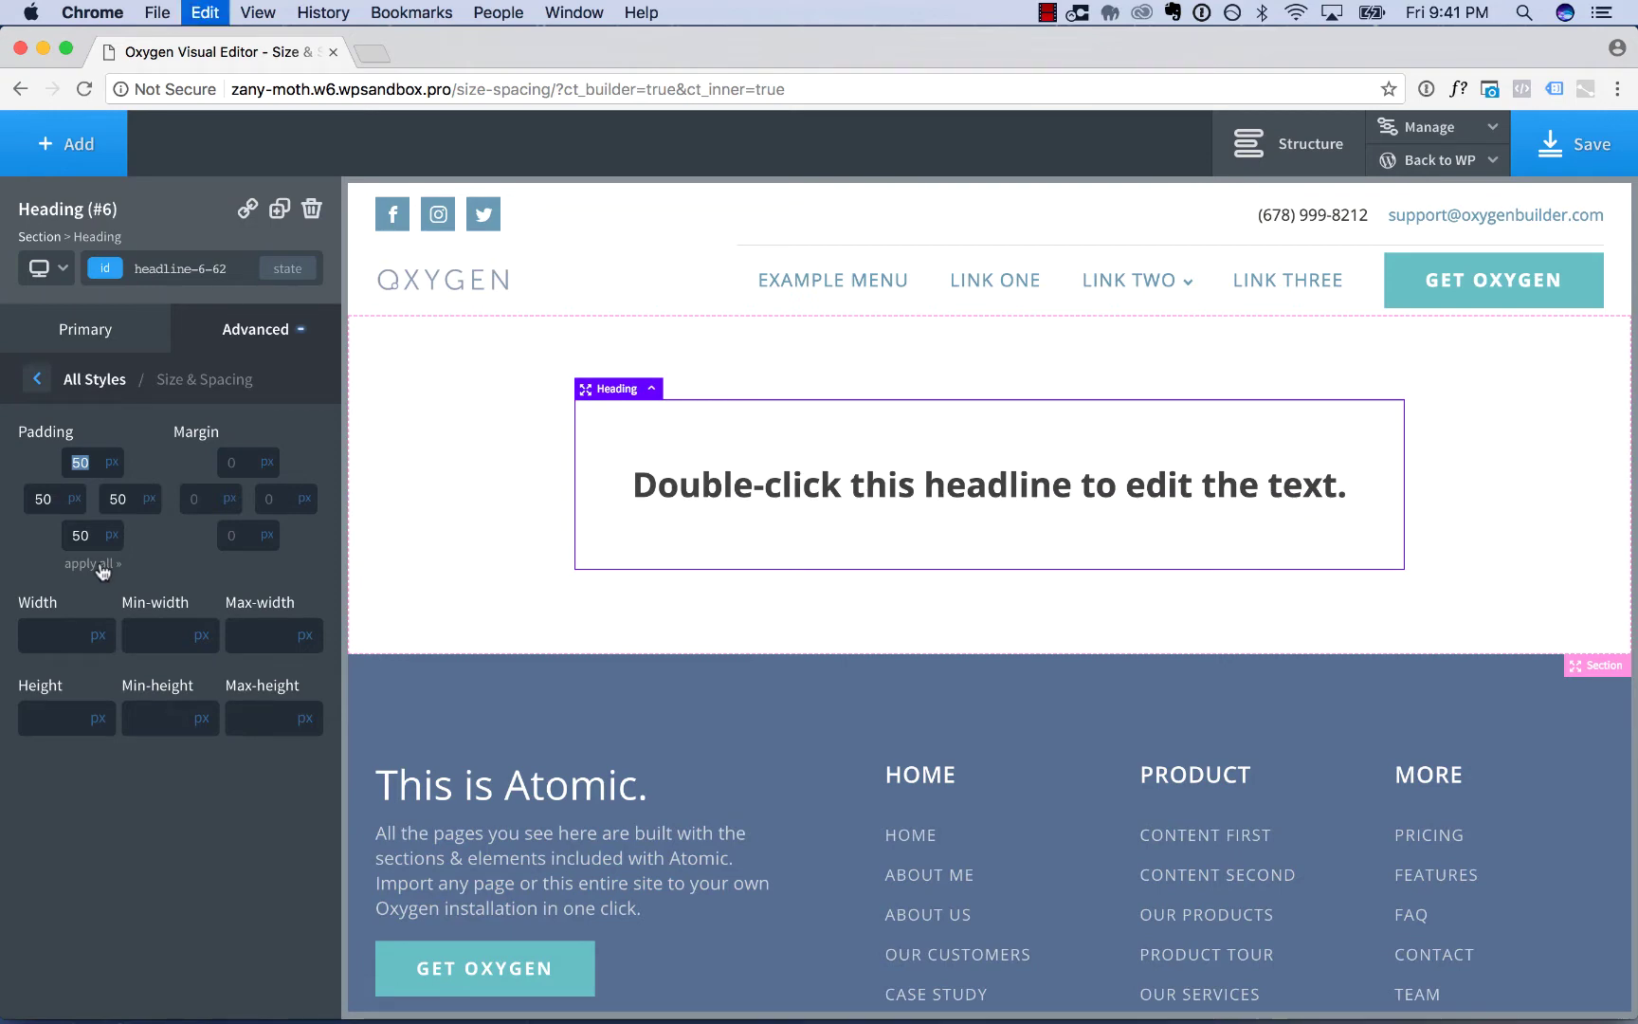
Raise the heading's padding to 100 px all round, then reset every side to 0
text(100)
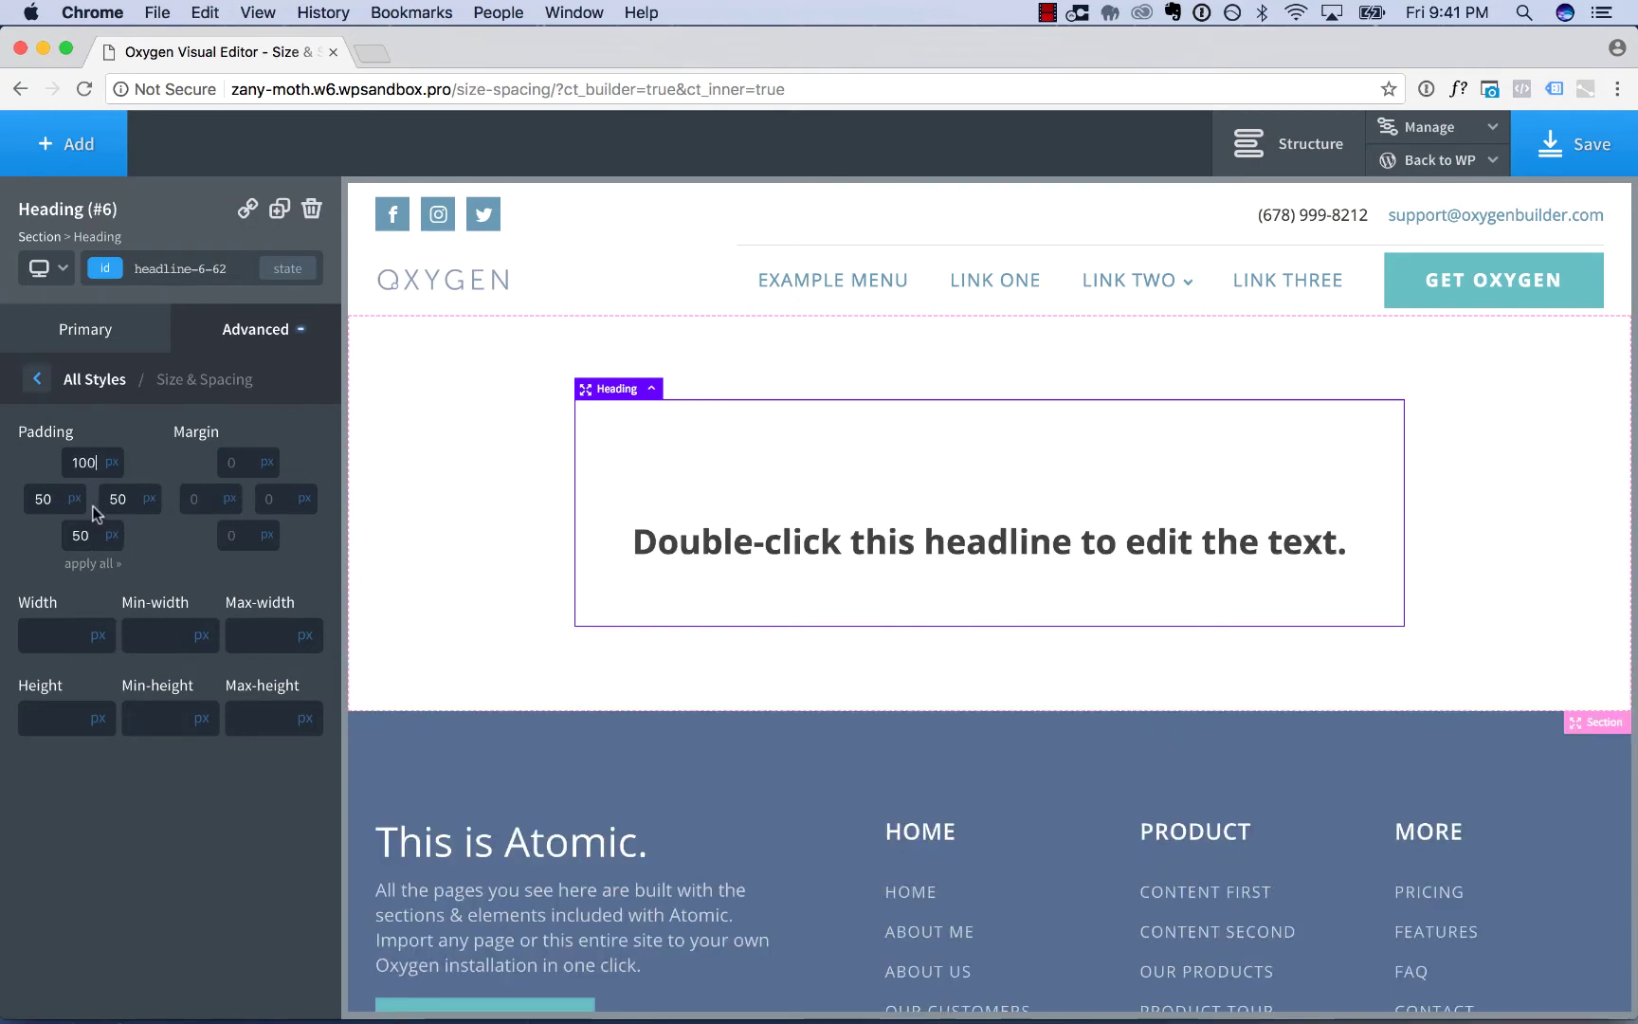
click(92, 565)
double_click(82, 464)
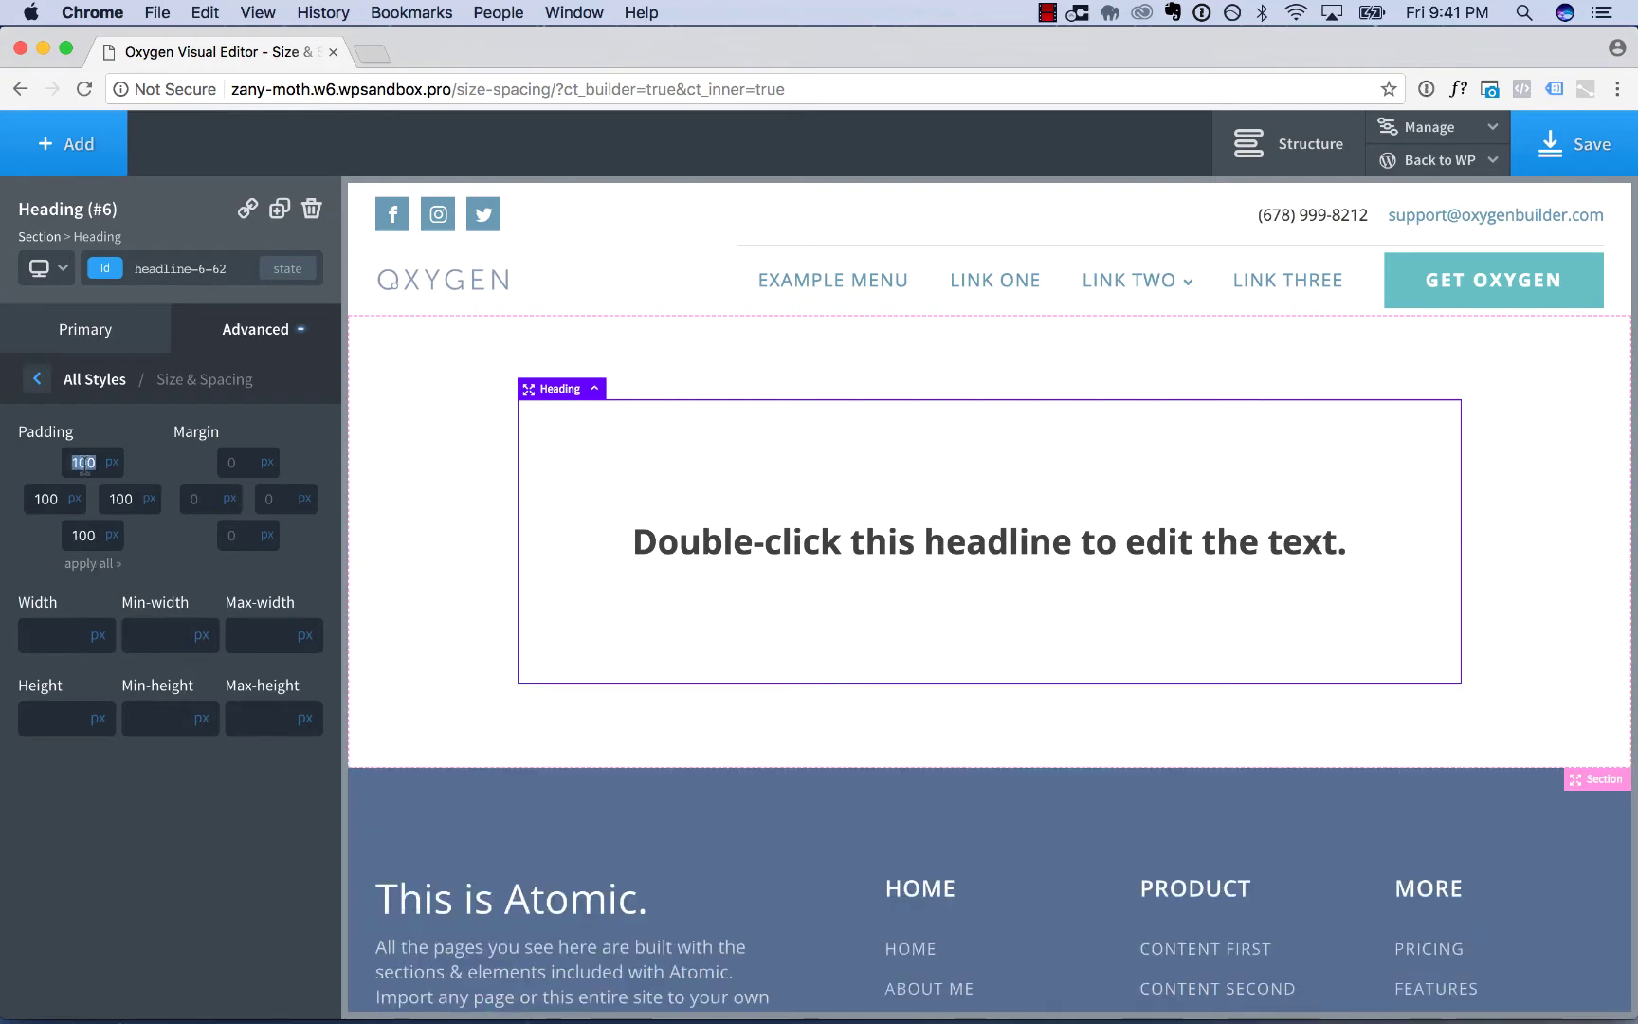
text(0)
click(102, 565)
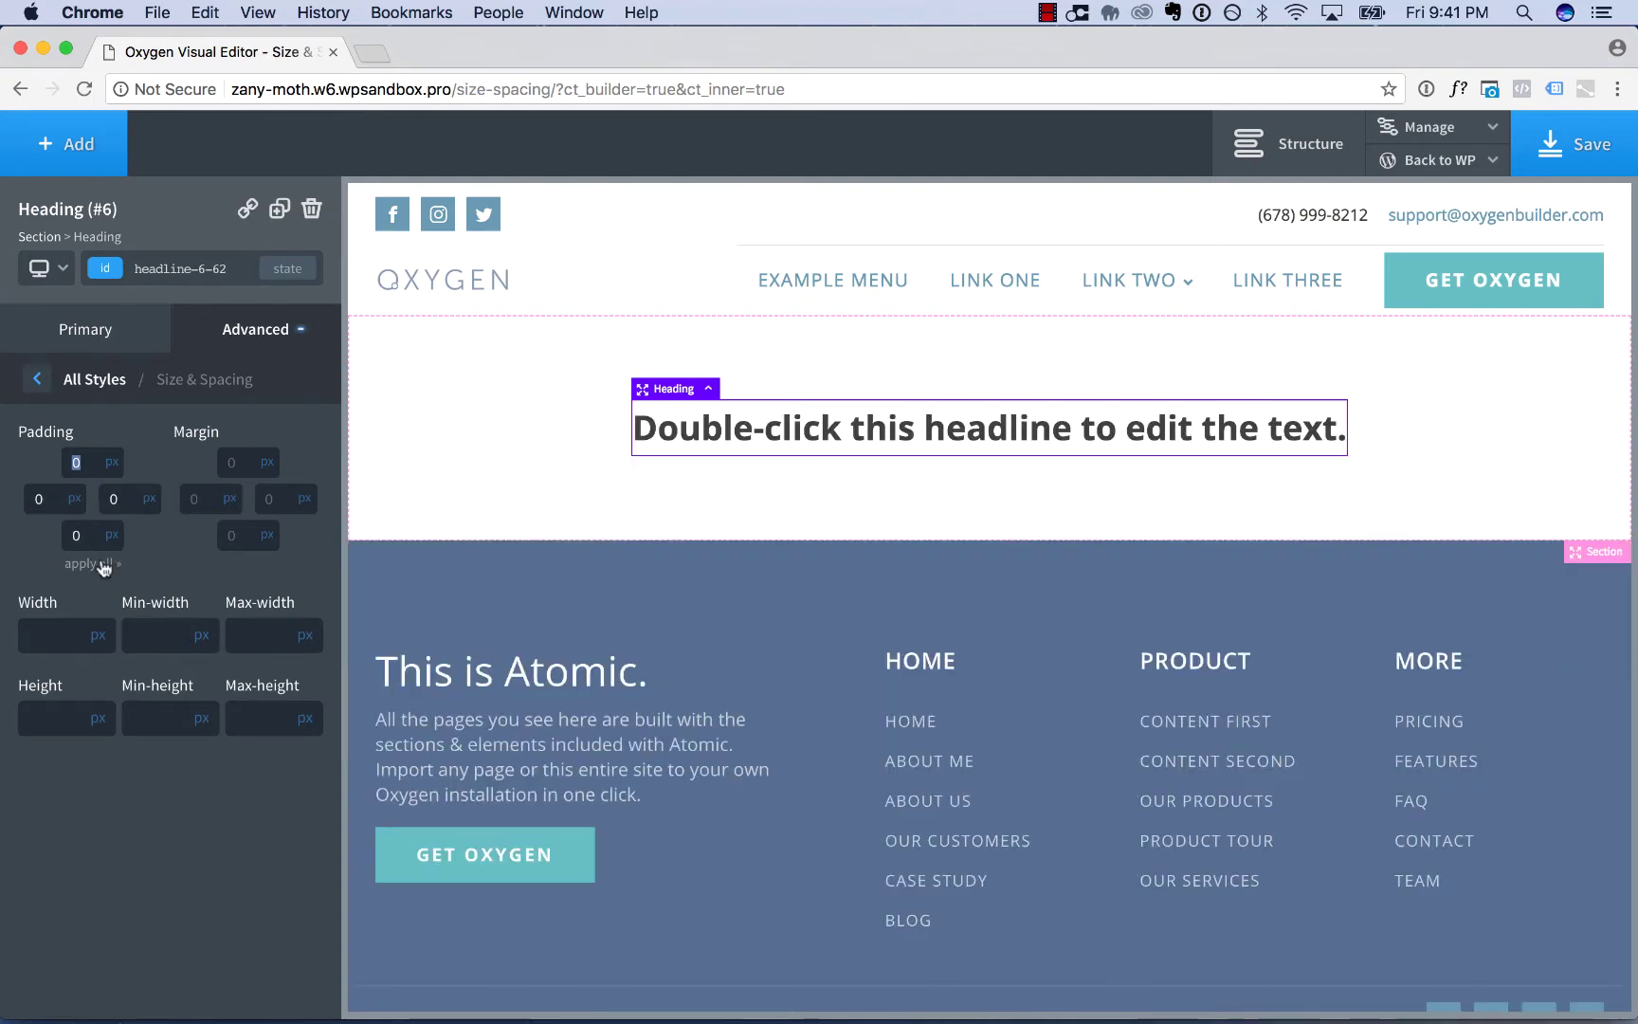
Set the heading's top margin to 100 px and apply it to all sides
click(233, 463)
text(56)
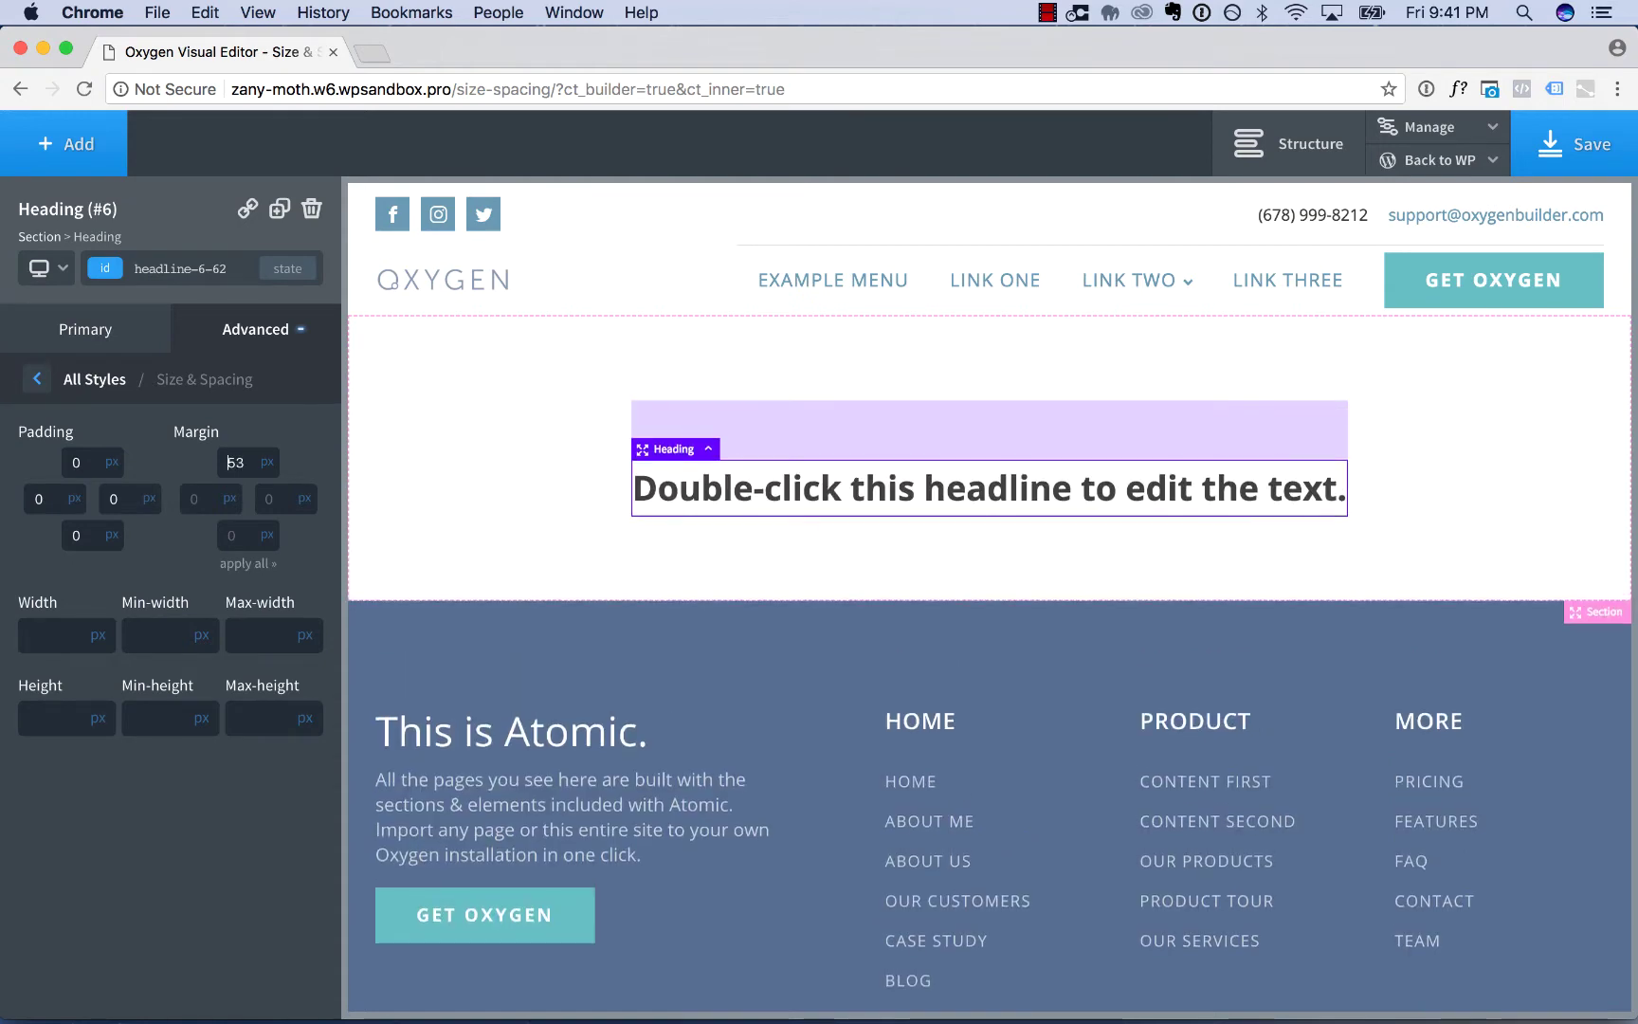
key(Up)
key(Up)
key(Up)
key(Up)
key(Up)
key(Up)
key(Up)
key(Up)
key(Up)
key(Up)
key(Up)
key(Up)
key(Up)
key(Up)
key(Up)
key(Up)
key(Up)
key(Up)
key(Up)
key(Up)
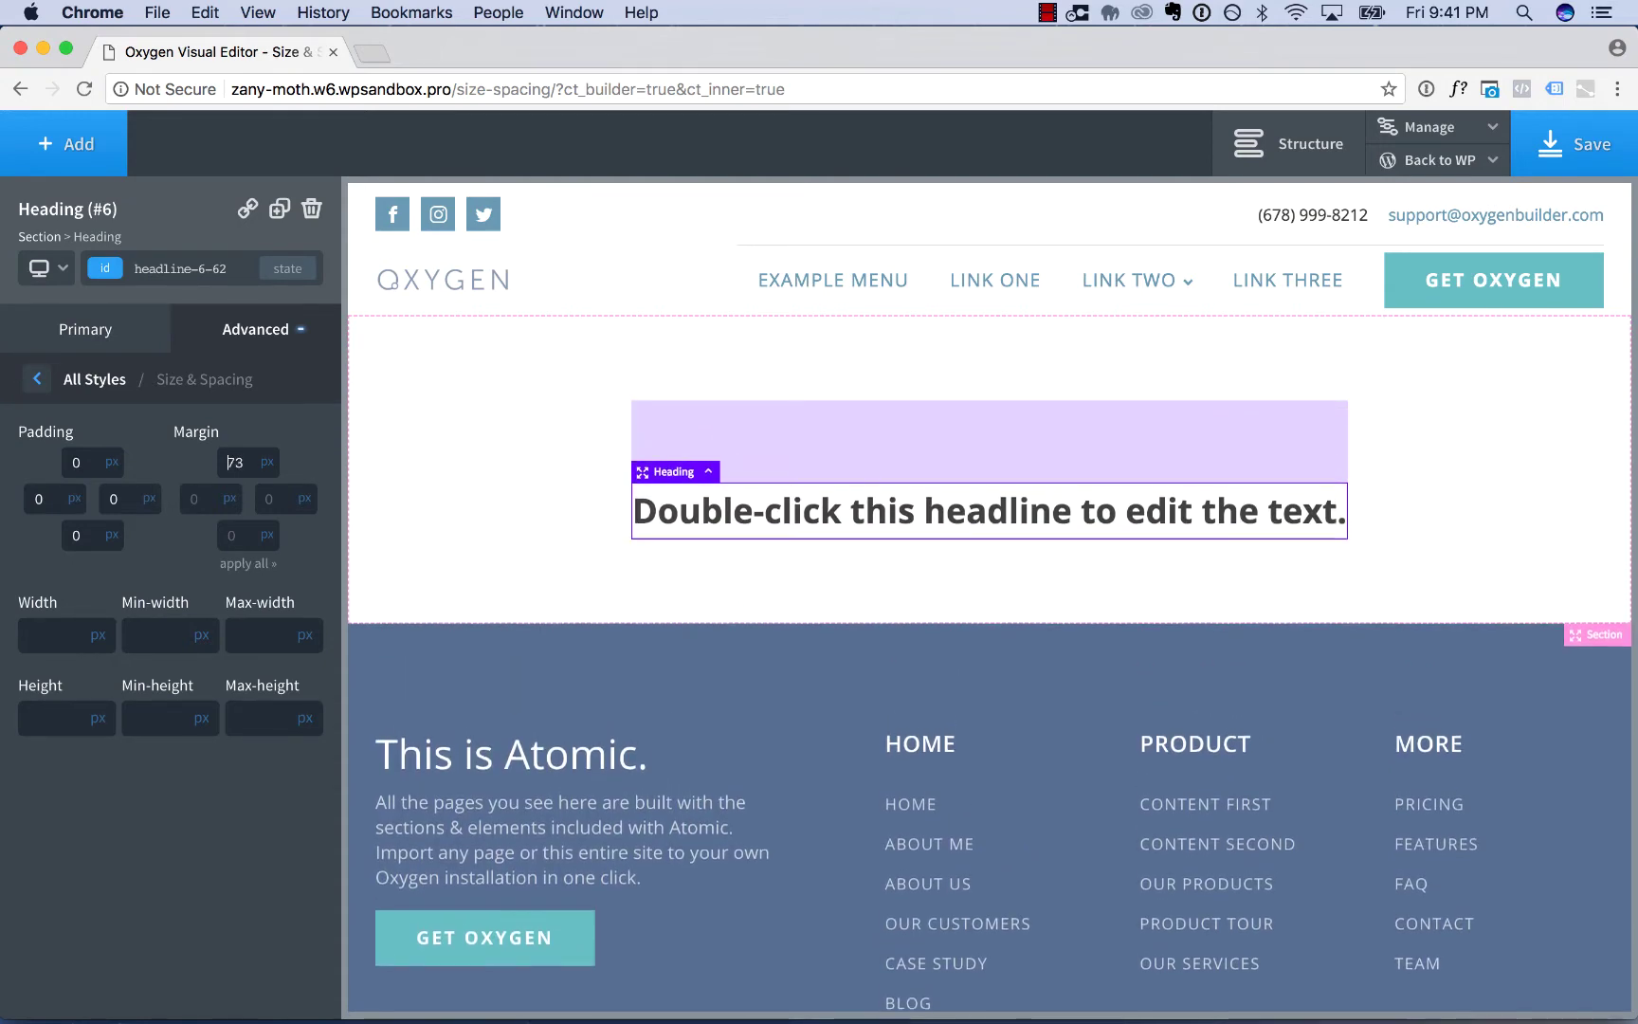
key(Up)
key(Up)
key(Up)
key(Up)
key(Up)
key(Up)
key(Up)
key(Up)
key(Up)
key(Up)
key(Up)
key(Up)
key(Up)
key(Up)
key(Up)
key(Up)
key(Up)
key(Up)
key(Up)
key(Up)
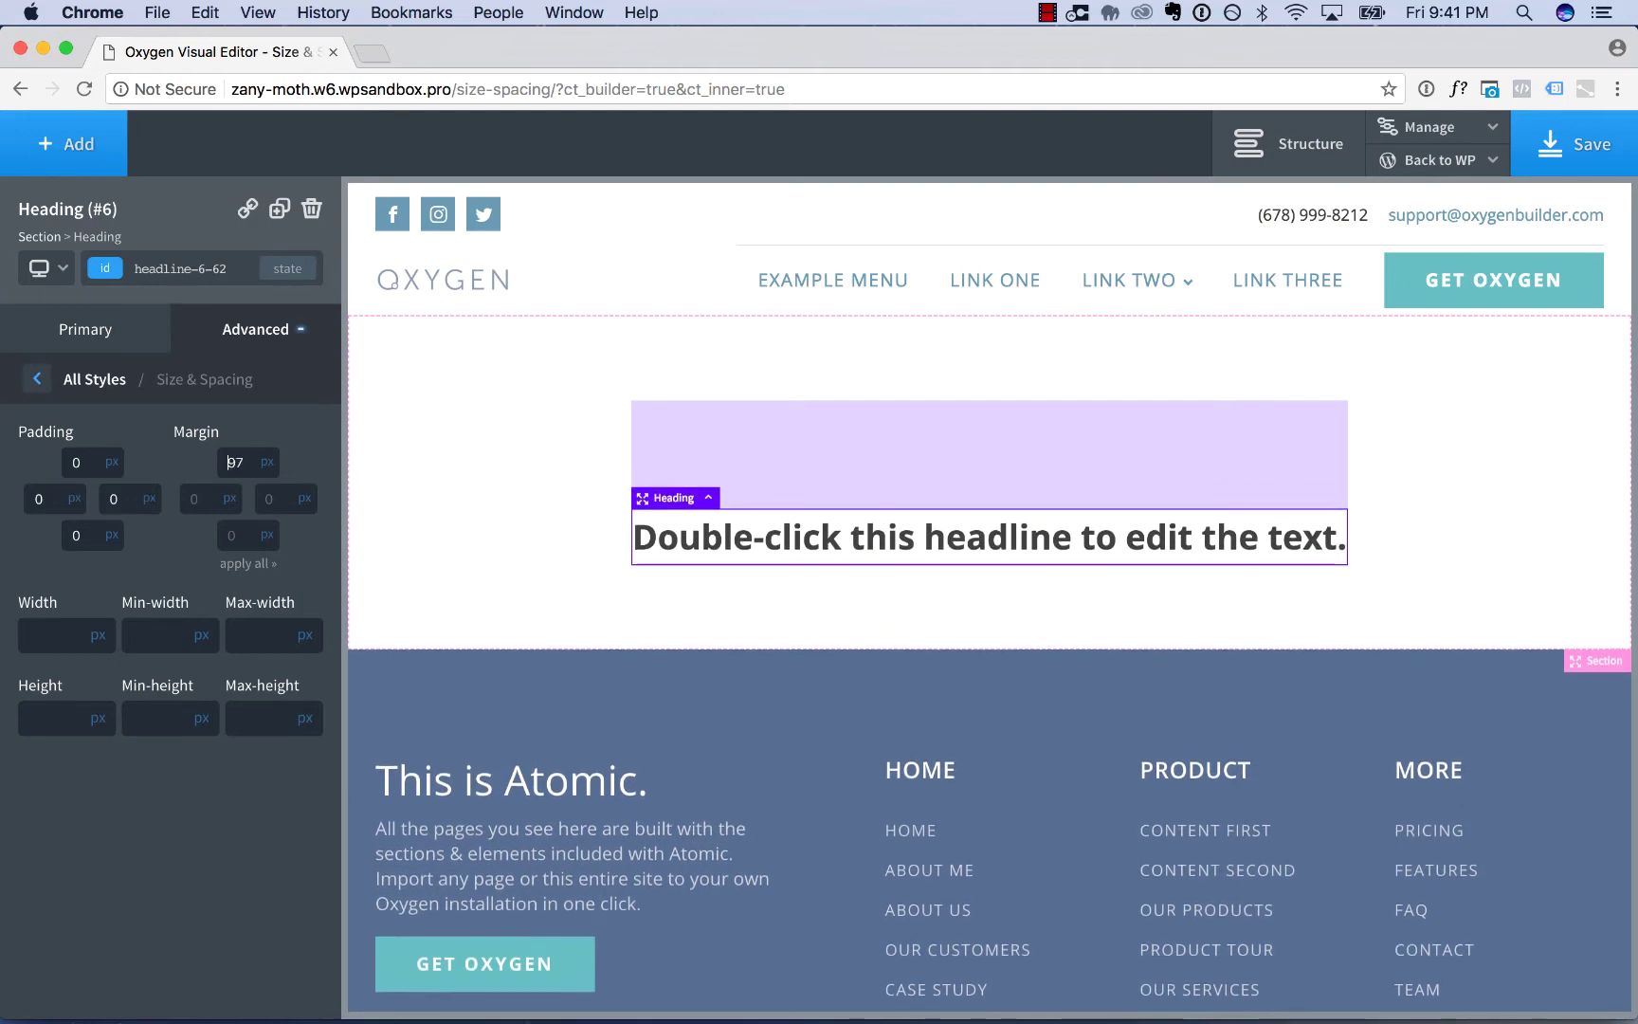
click(261, 565)
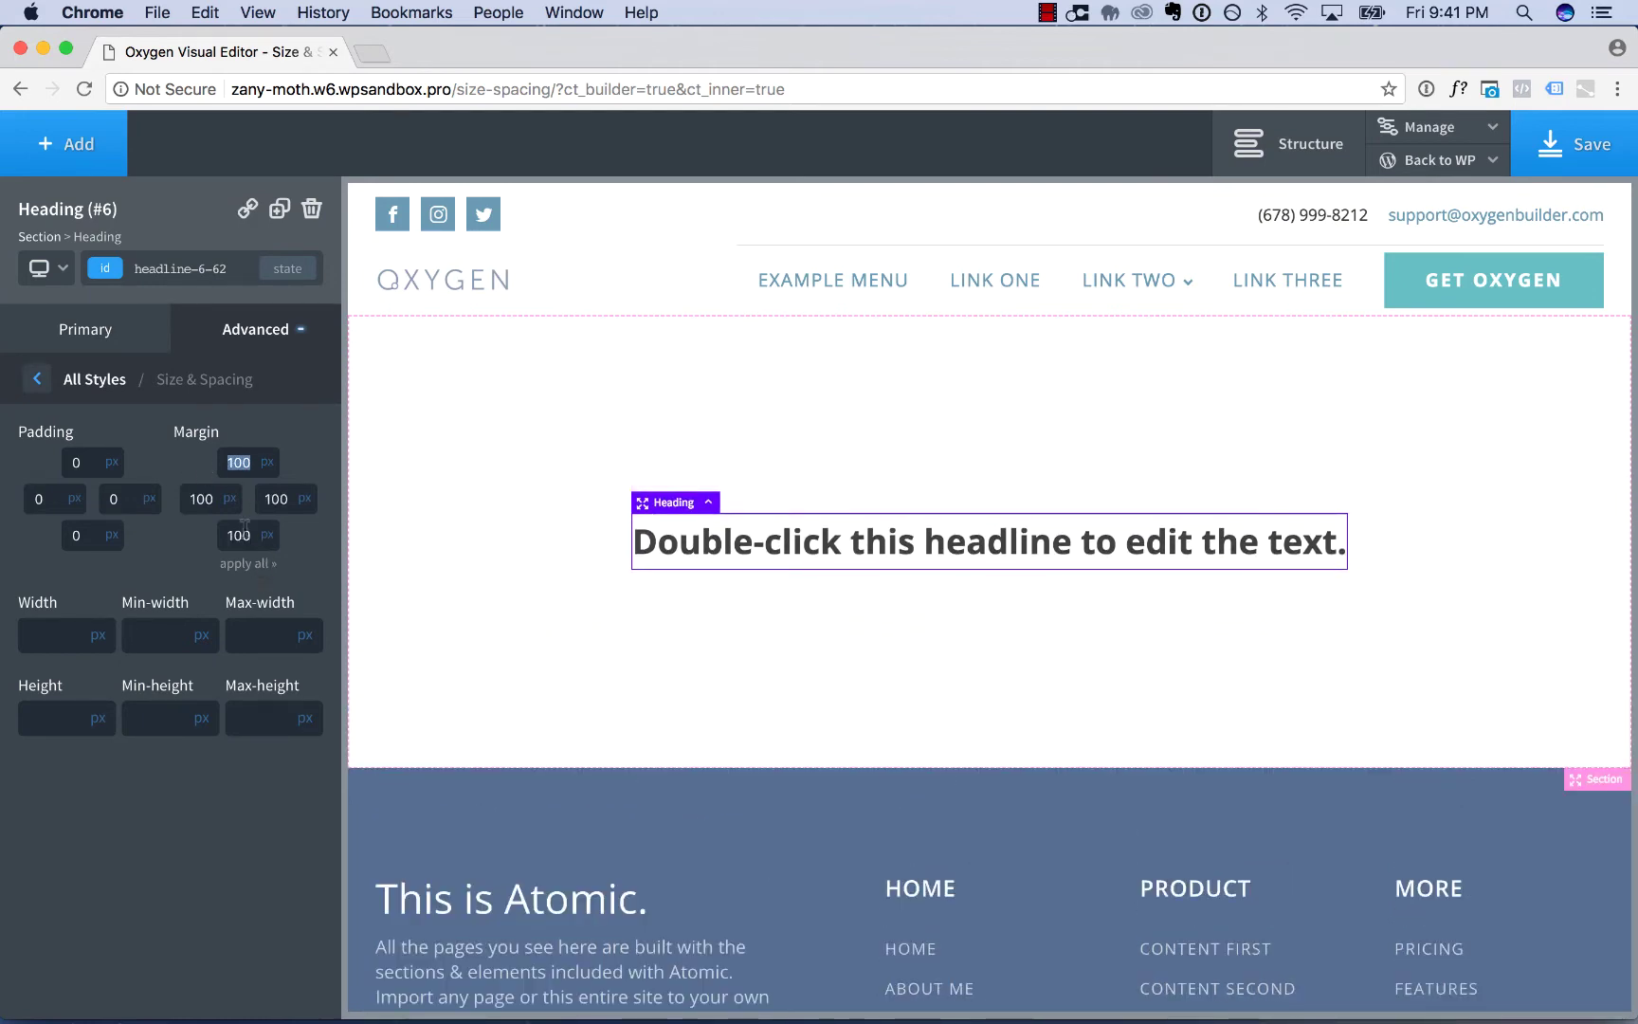
Reset the heading's top, bottom, right and left margins to 0
text(0)
key(Tab)
key(Tab)
key(Tab)
text(0)
double_click(275, 498)
text(0)
double_click(201, 499)
text(0)
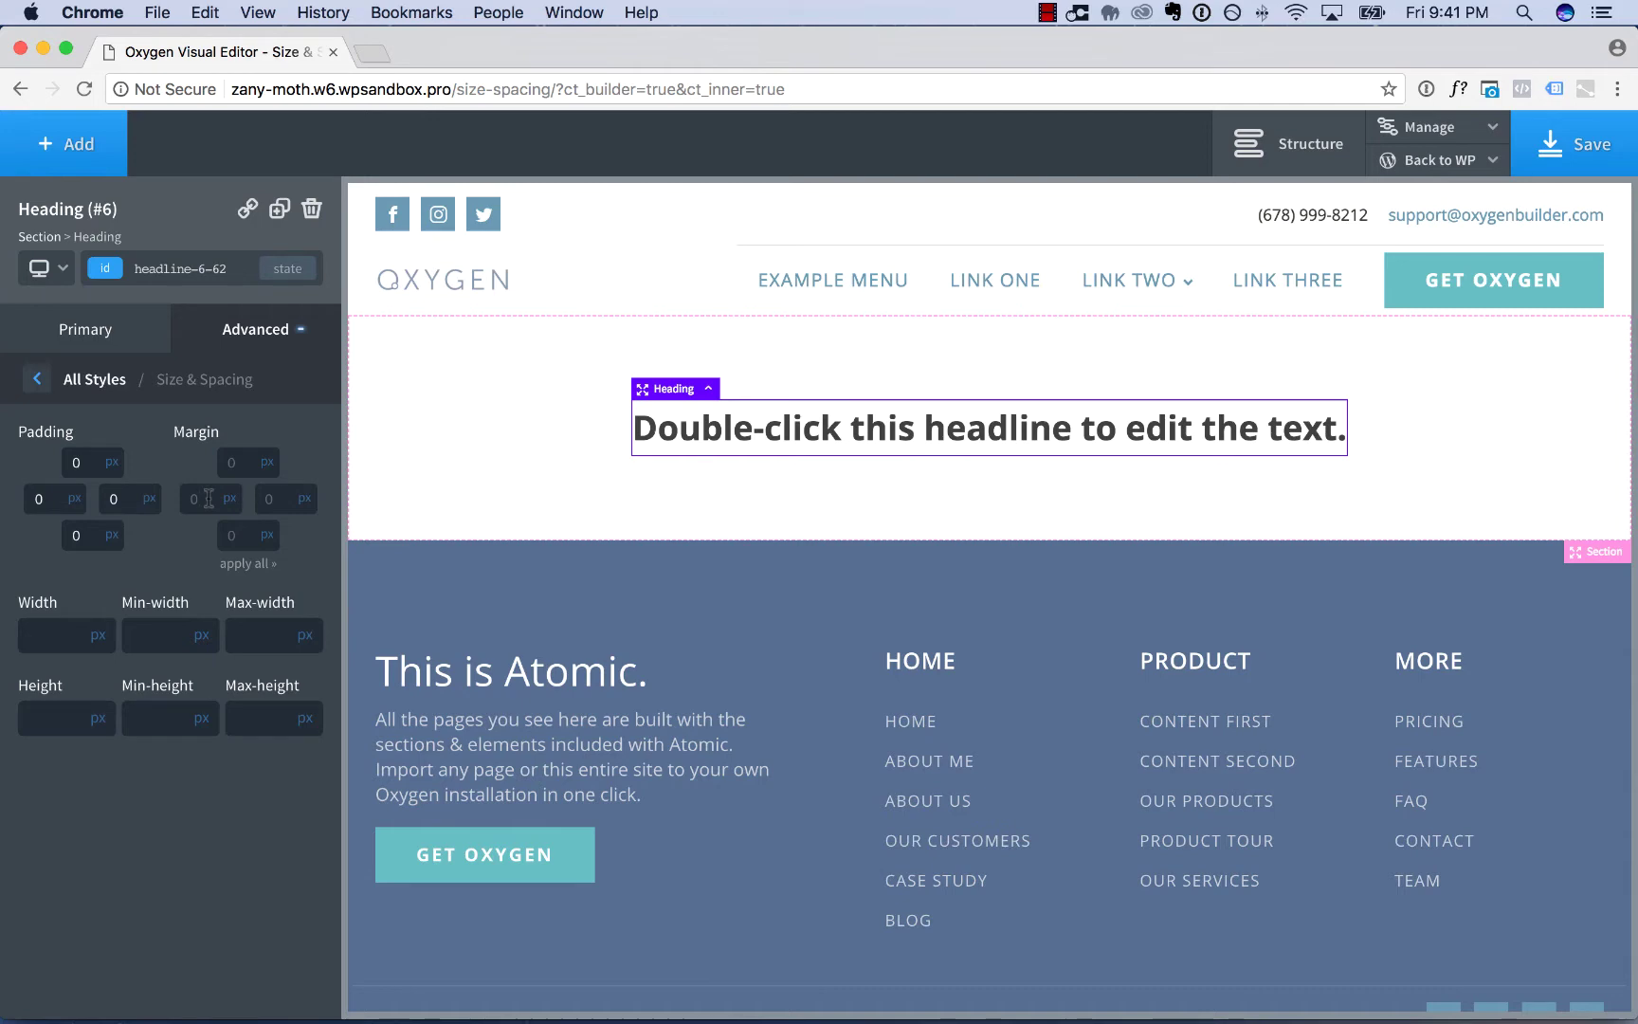
Duplicate the heading's placeholder sentence so it reads twice, then reselect the heading
click(975, 418)
double_click(974, 419)
key(Right)
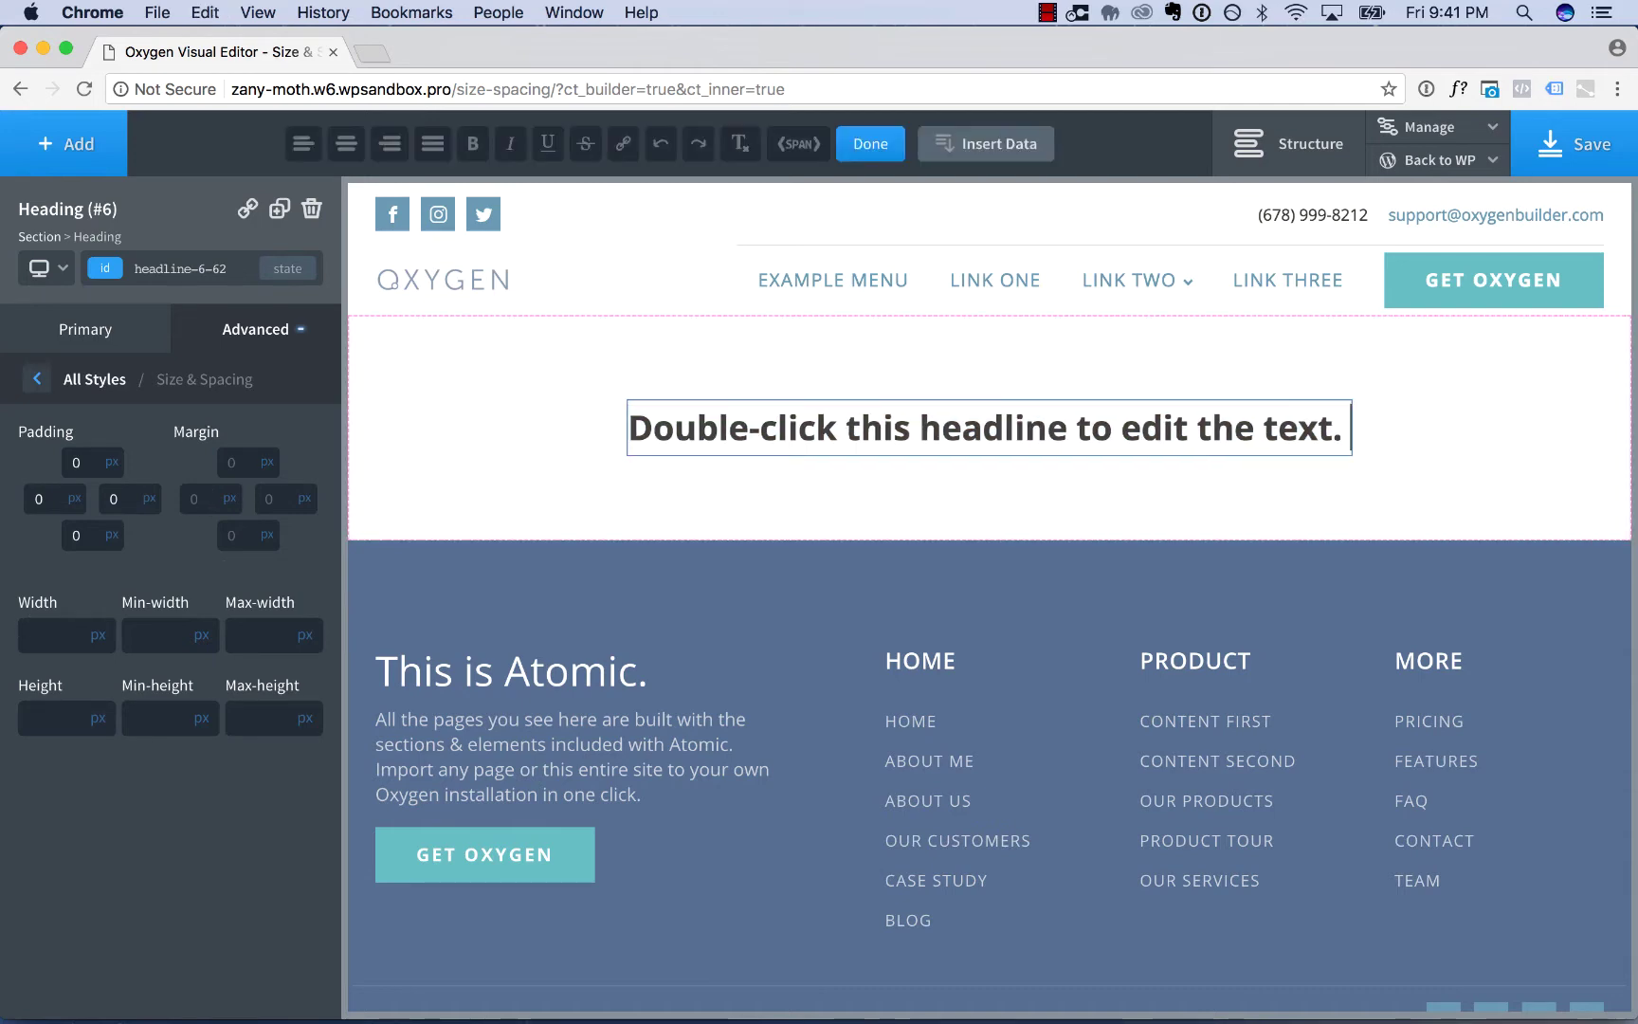
text(Double-click this headline to edit the text.)
click(1297, 544)
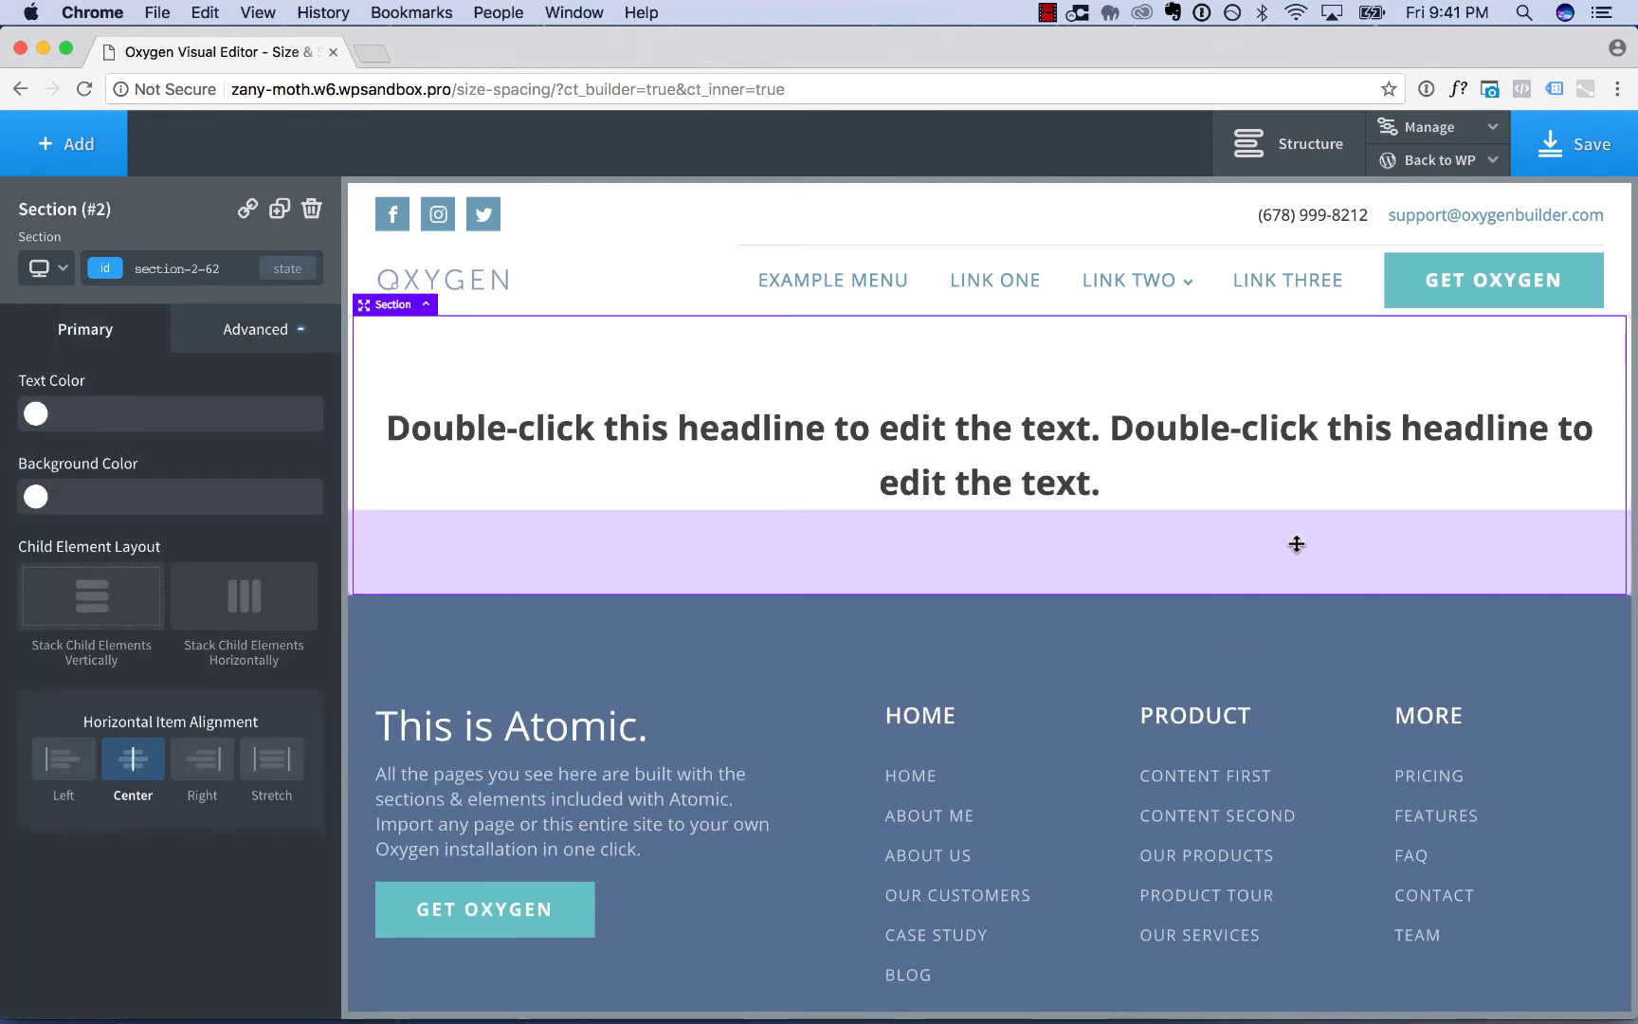
click(1145, 466)
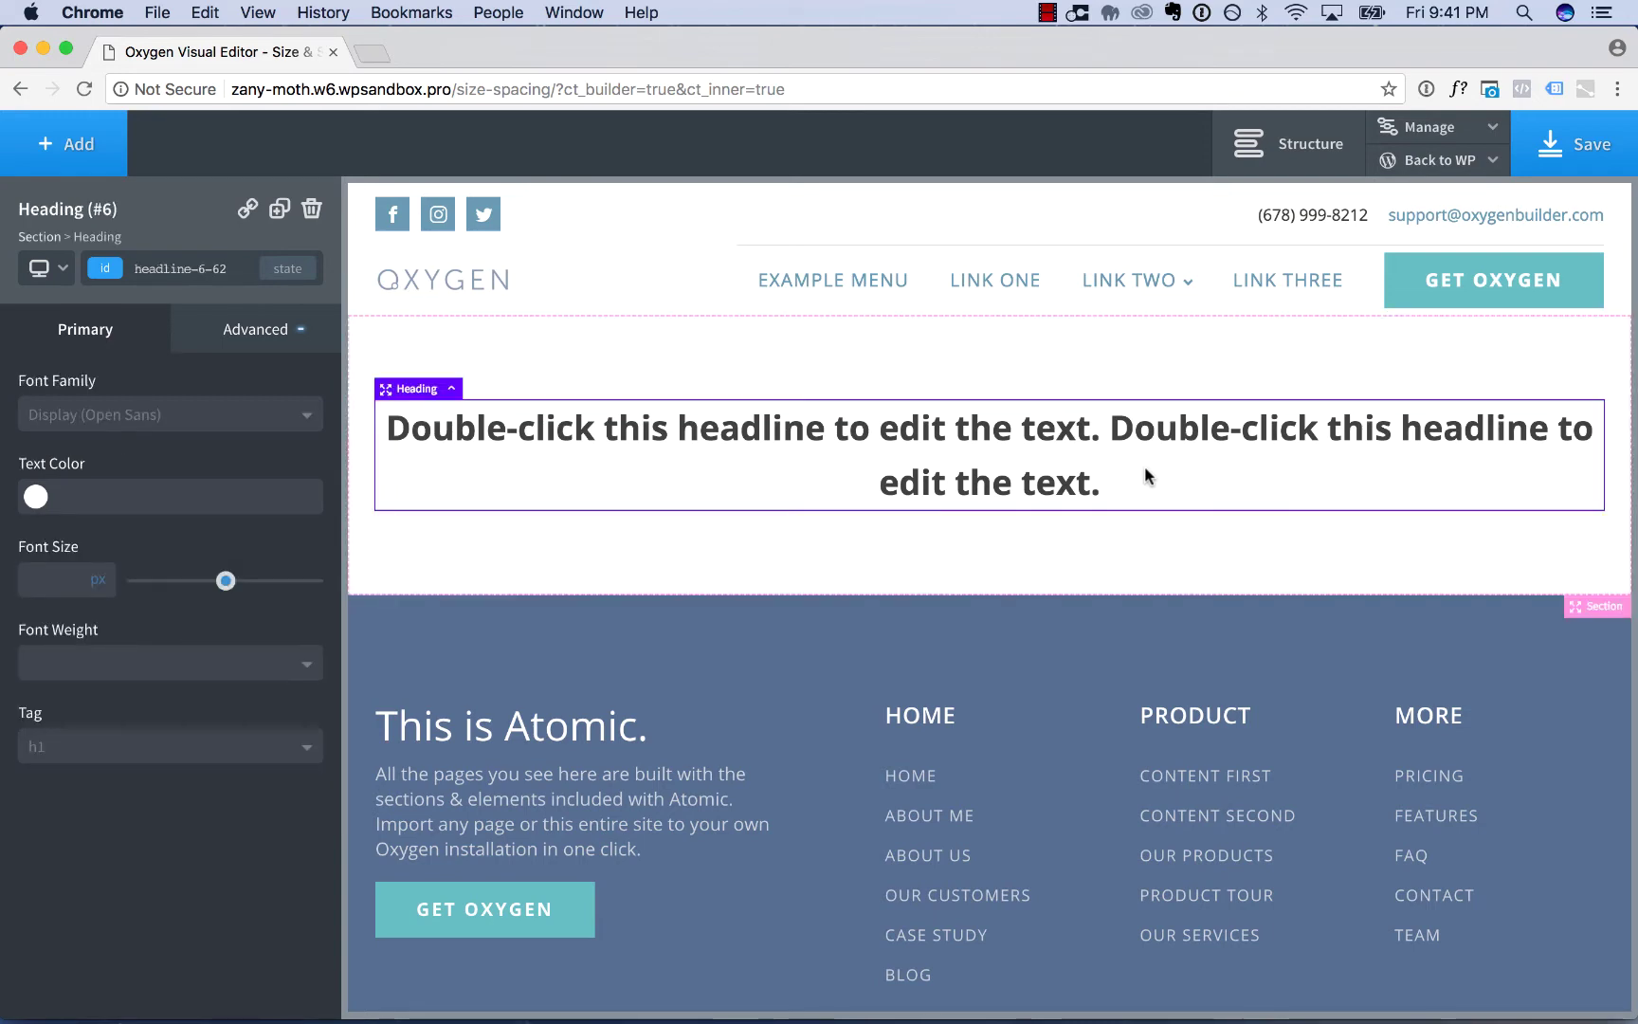
Give the heading an 800 px width in Advanced > Size & Spacing
click(266, 330)
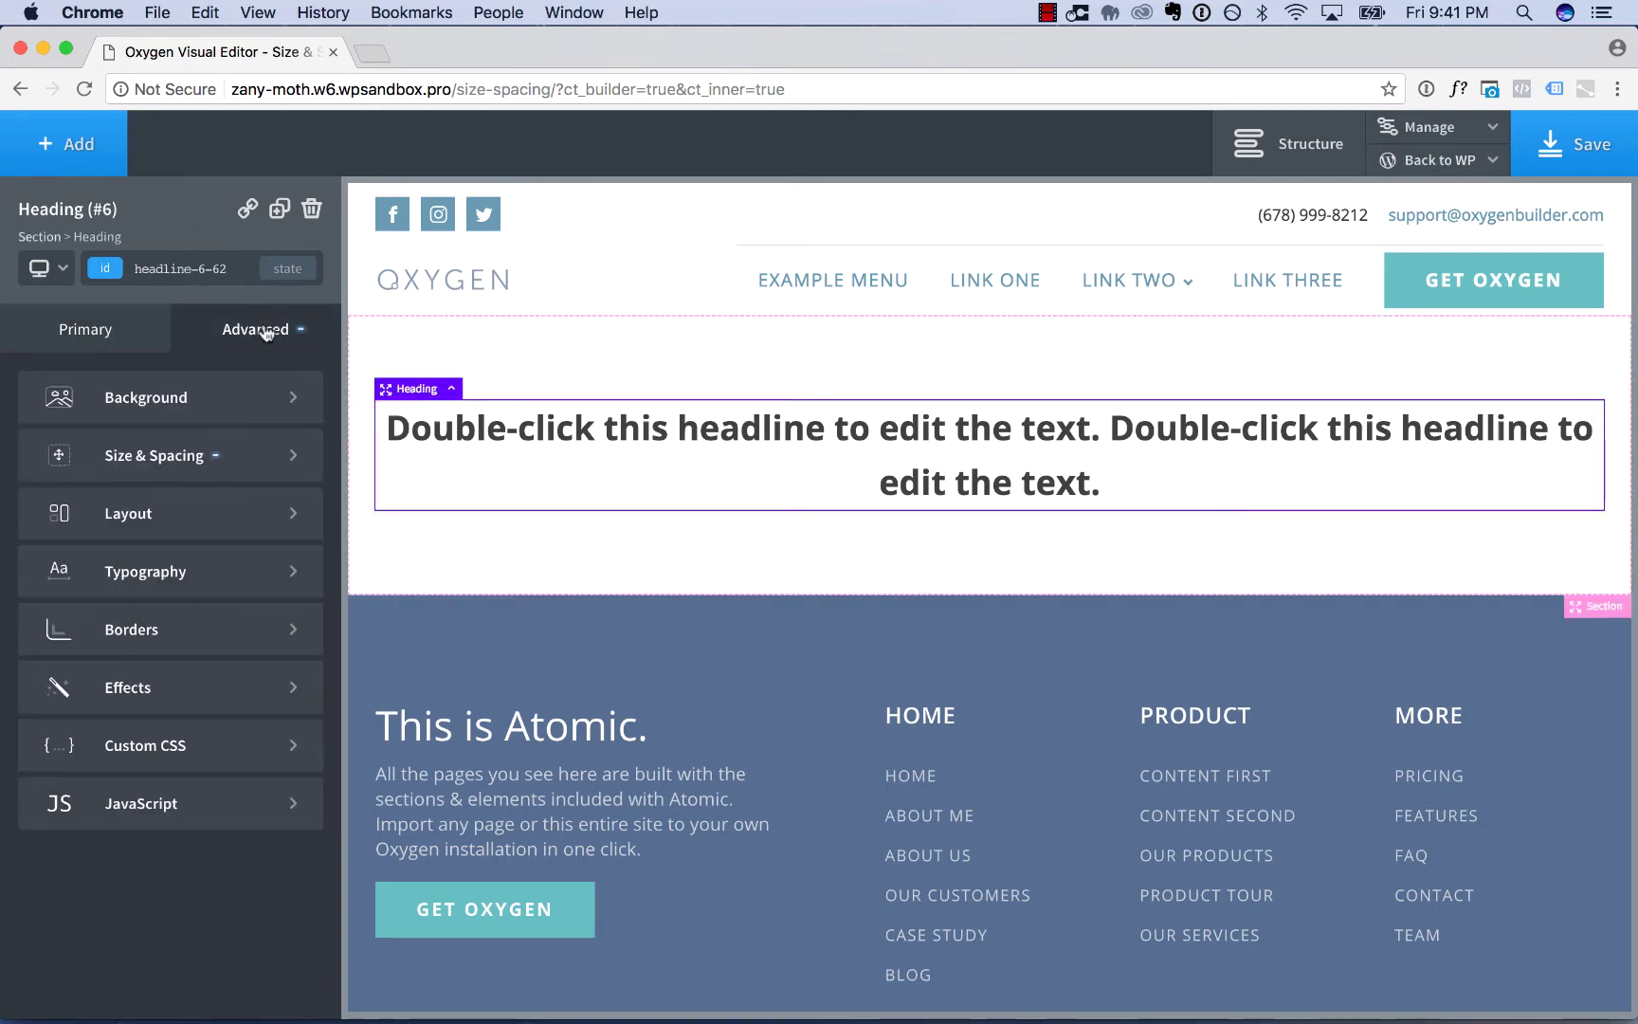
click(221, 457)
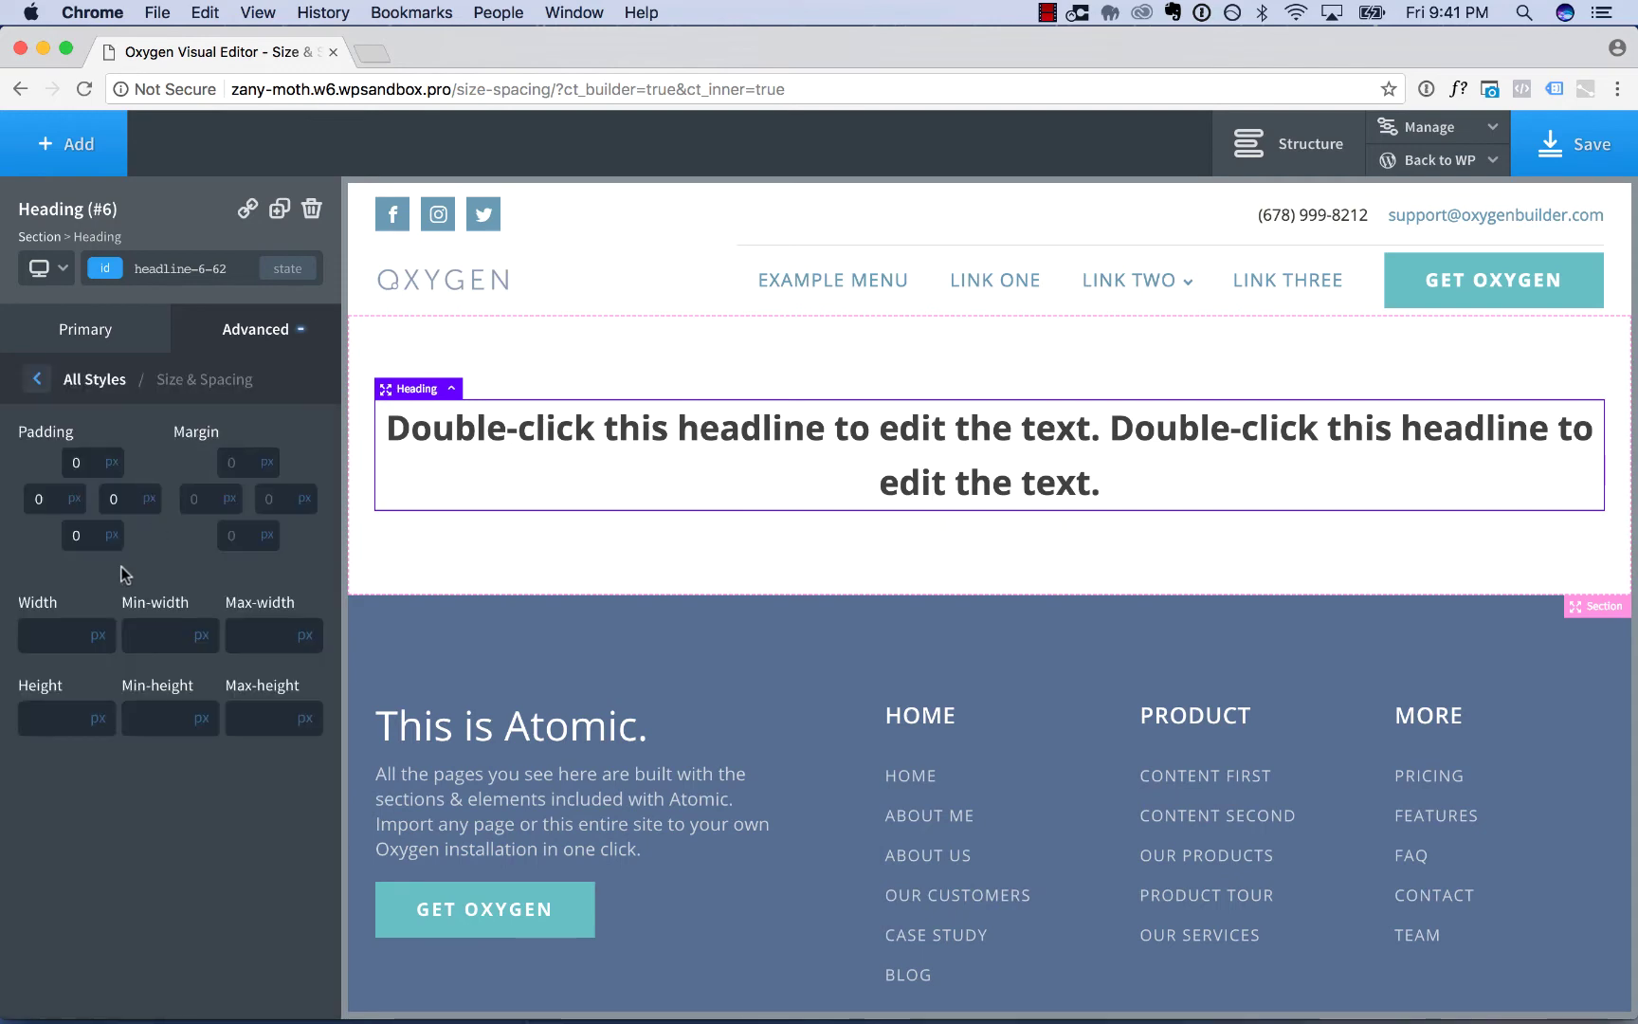
text(800)
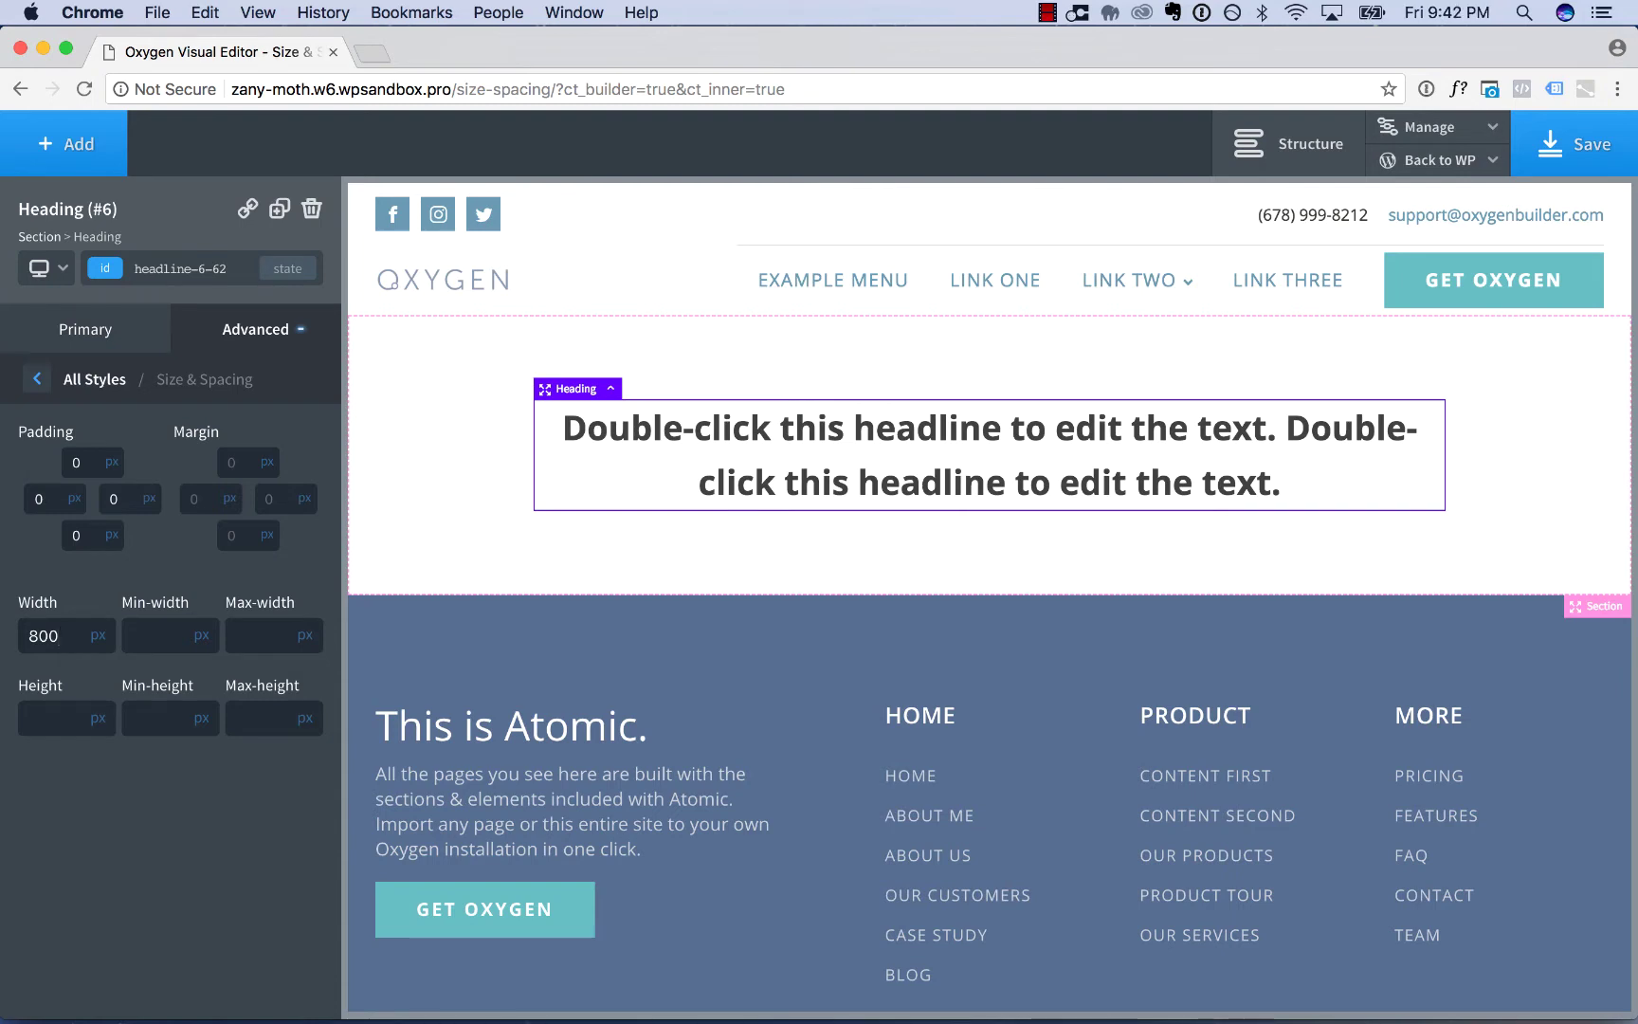
Preview the 'Less than 480px' breakpoint and scroll across the overflowing 800 px heading
click(45, 268)
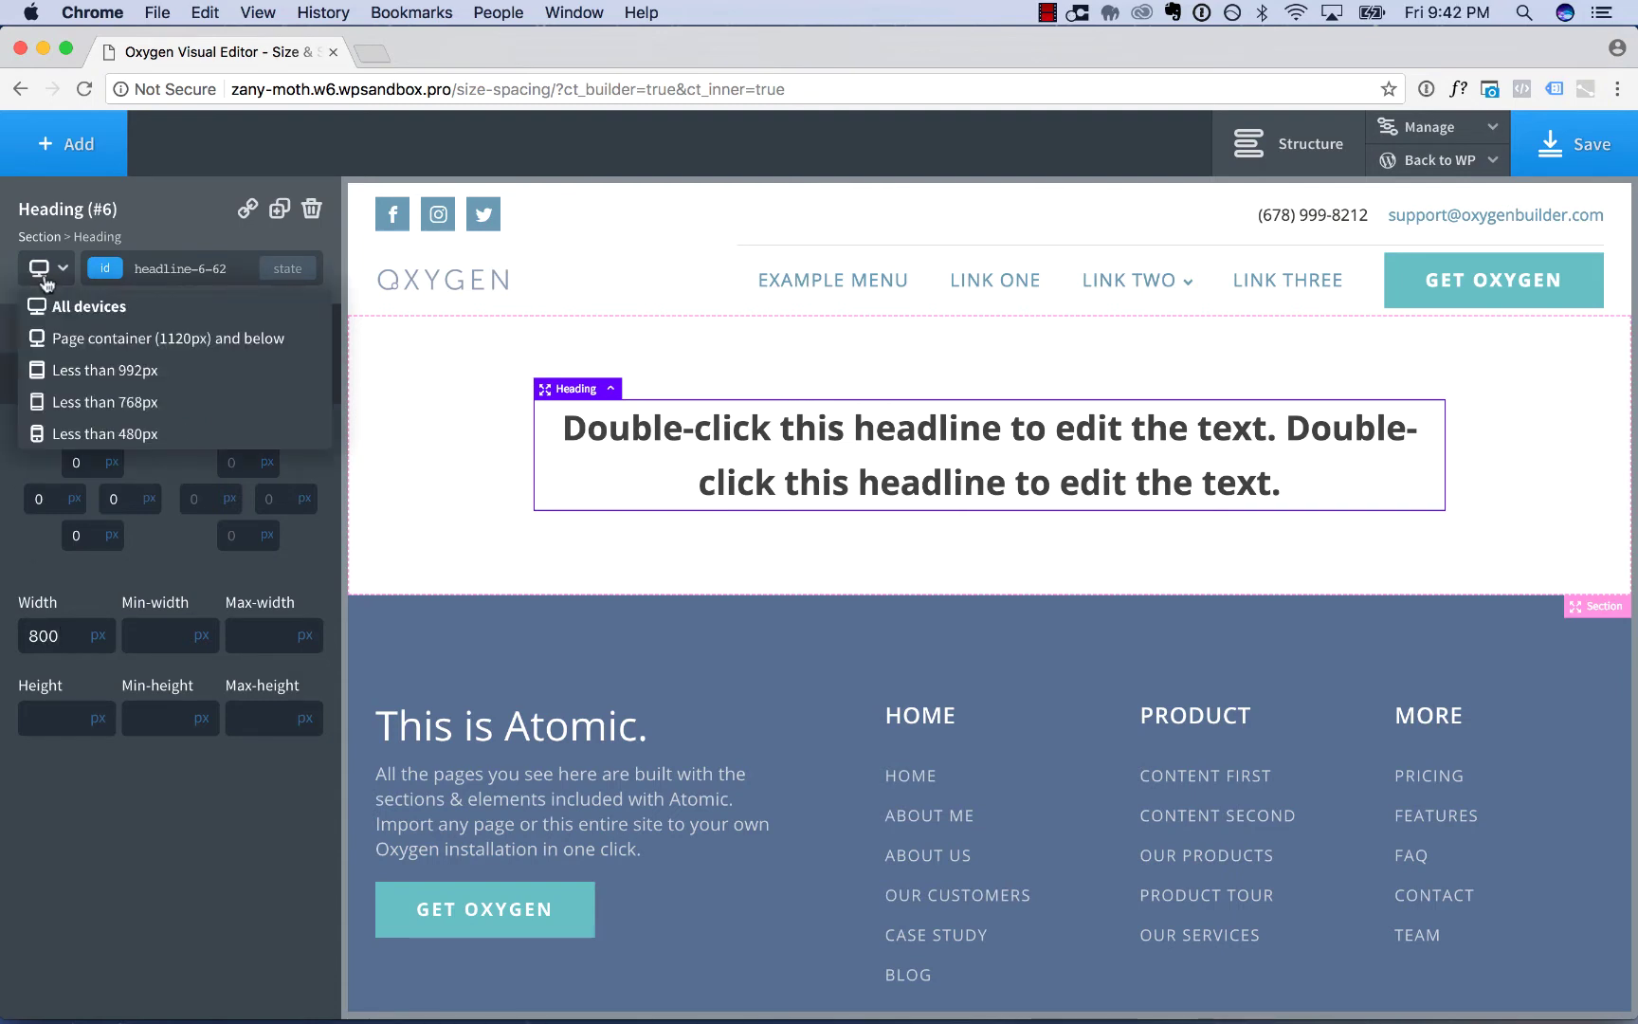
click(81, 433)
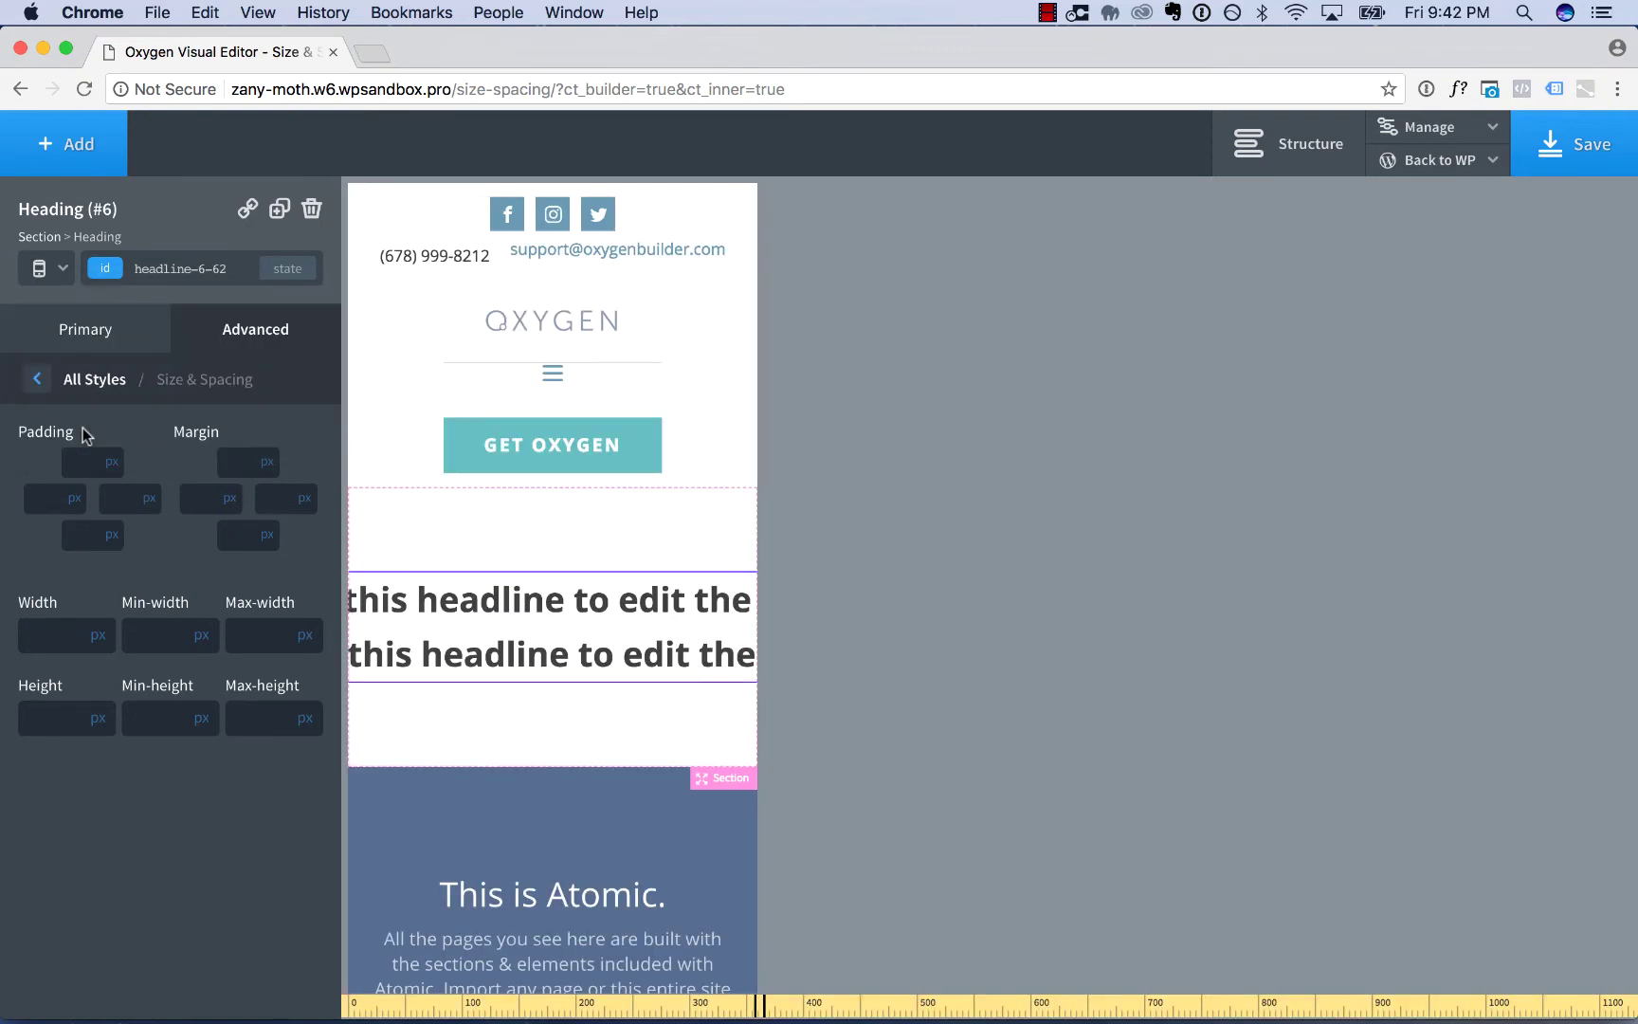
scroll(580, 661, right, 4)
scroll(581, 661, right, 1)
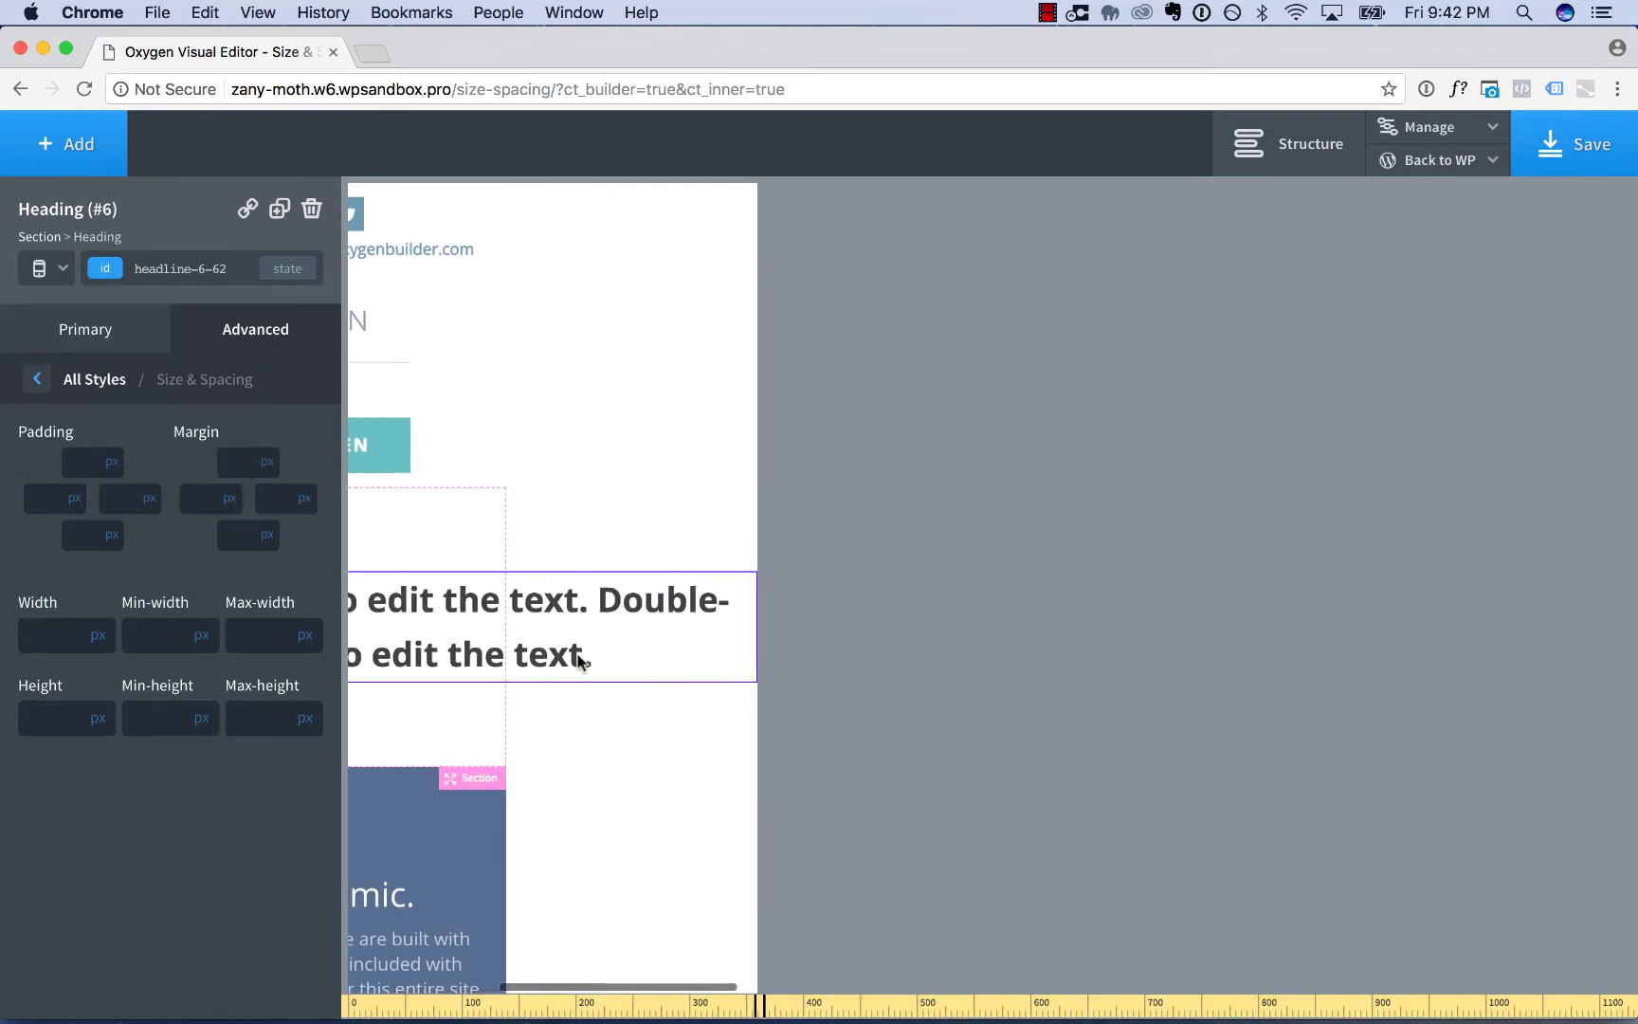
scroll(580, 661, left, 5)
scroll(580, 660, right, 2)
scroll(580, 661, right, 2)
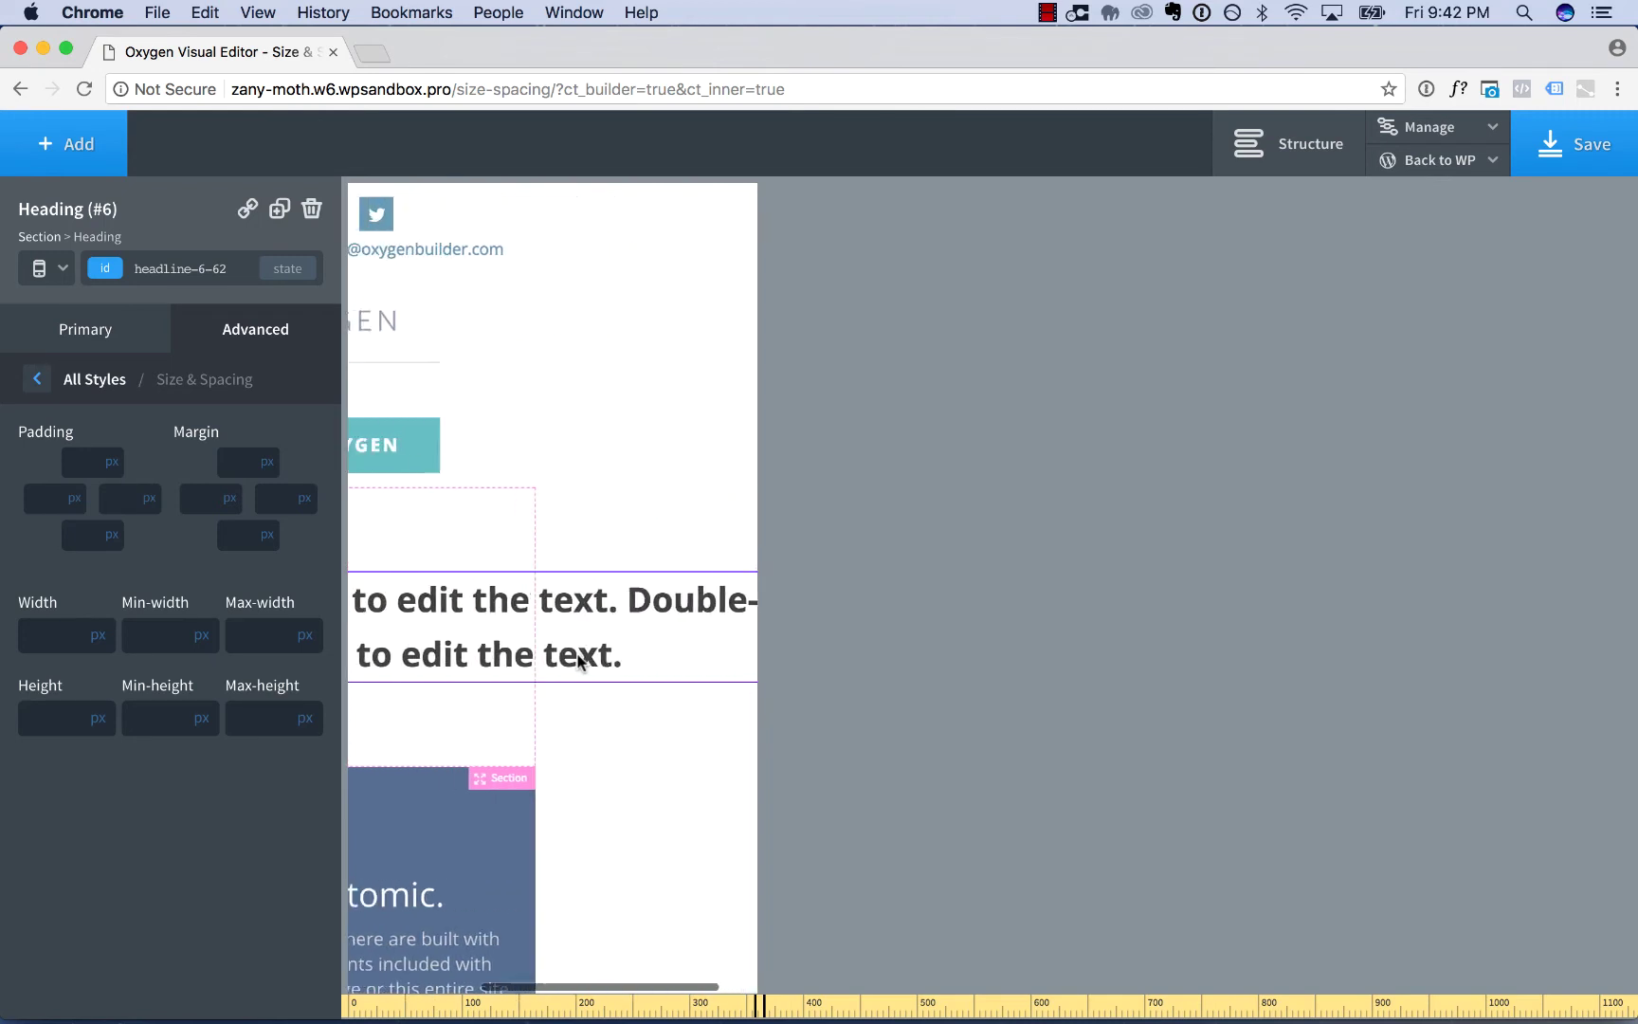
scroll(580, 661, left, 1)
scroll(580, 660, right, 2)
scroll(580, 661, left, 3)
scroll(580, 661, left, 1)
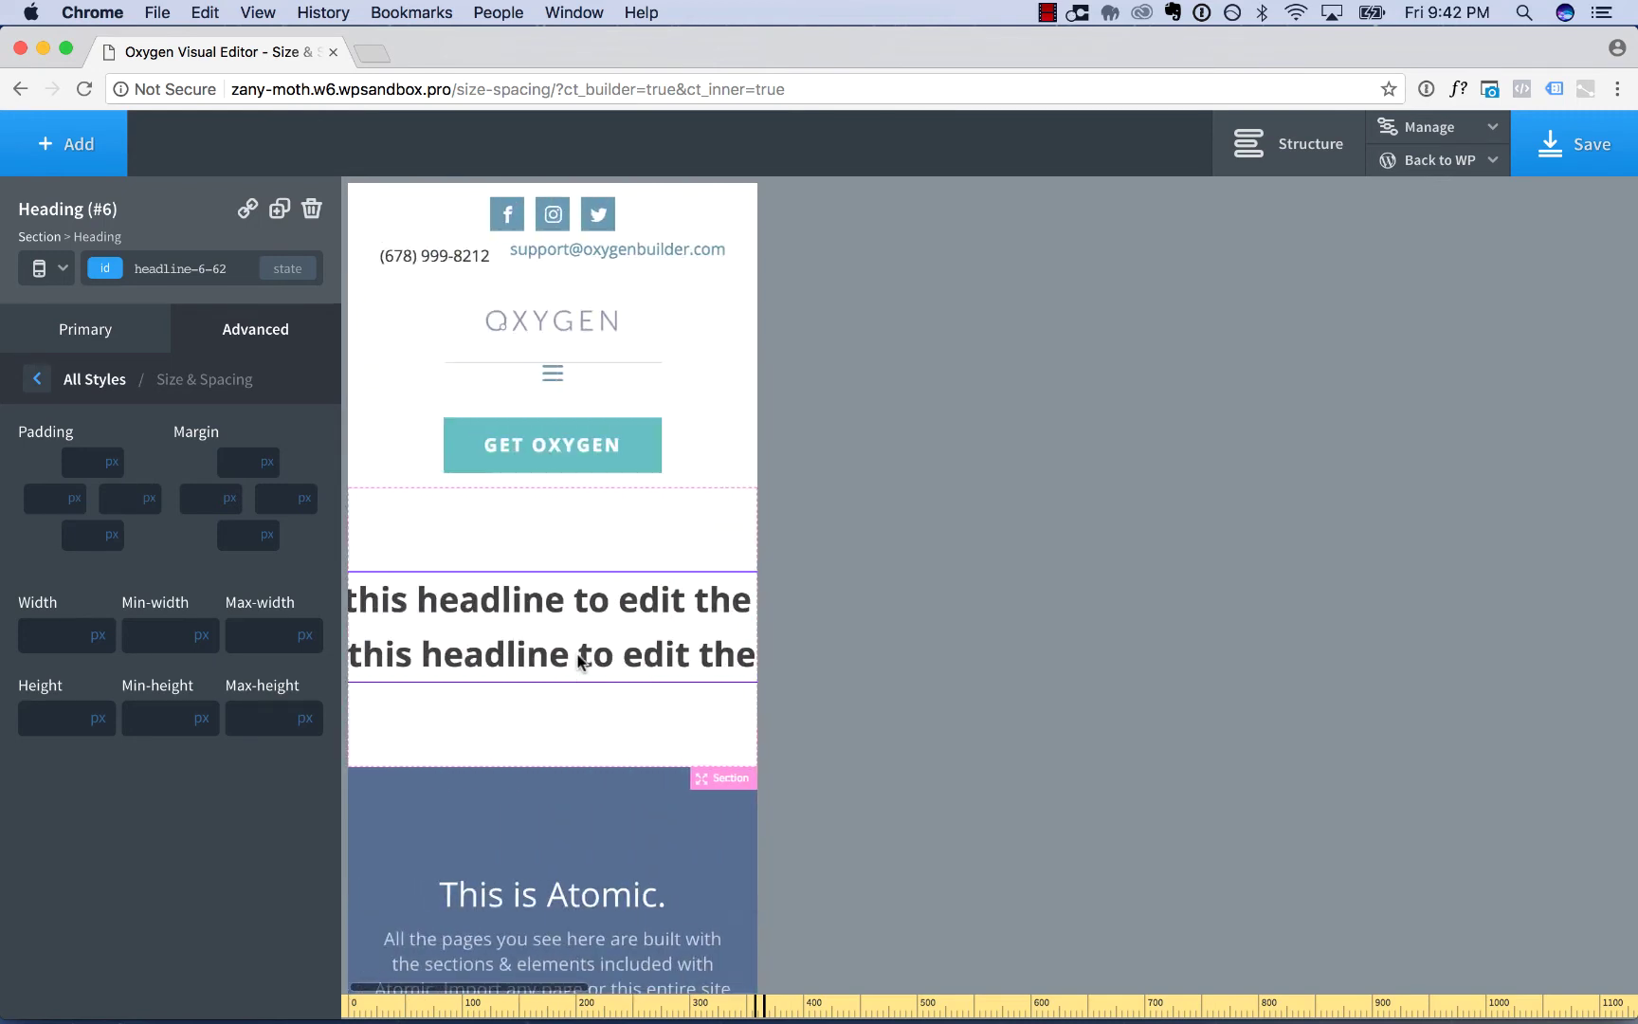
scroll(580, 661, right, 3)
Under All devices, clear the heading's 800 width and set its Max-width to 800
scroll(580, 661, left, 3)
click(72, 273)
click(76, 303)
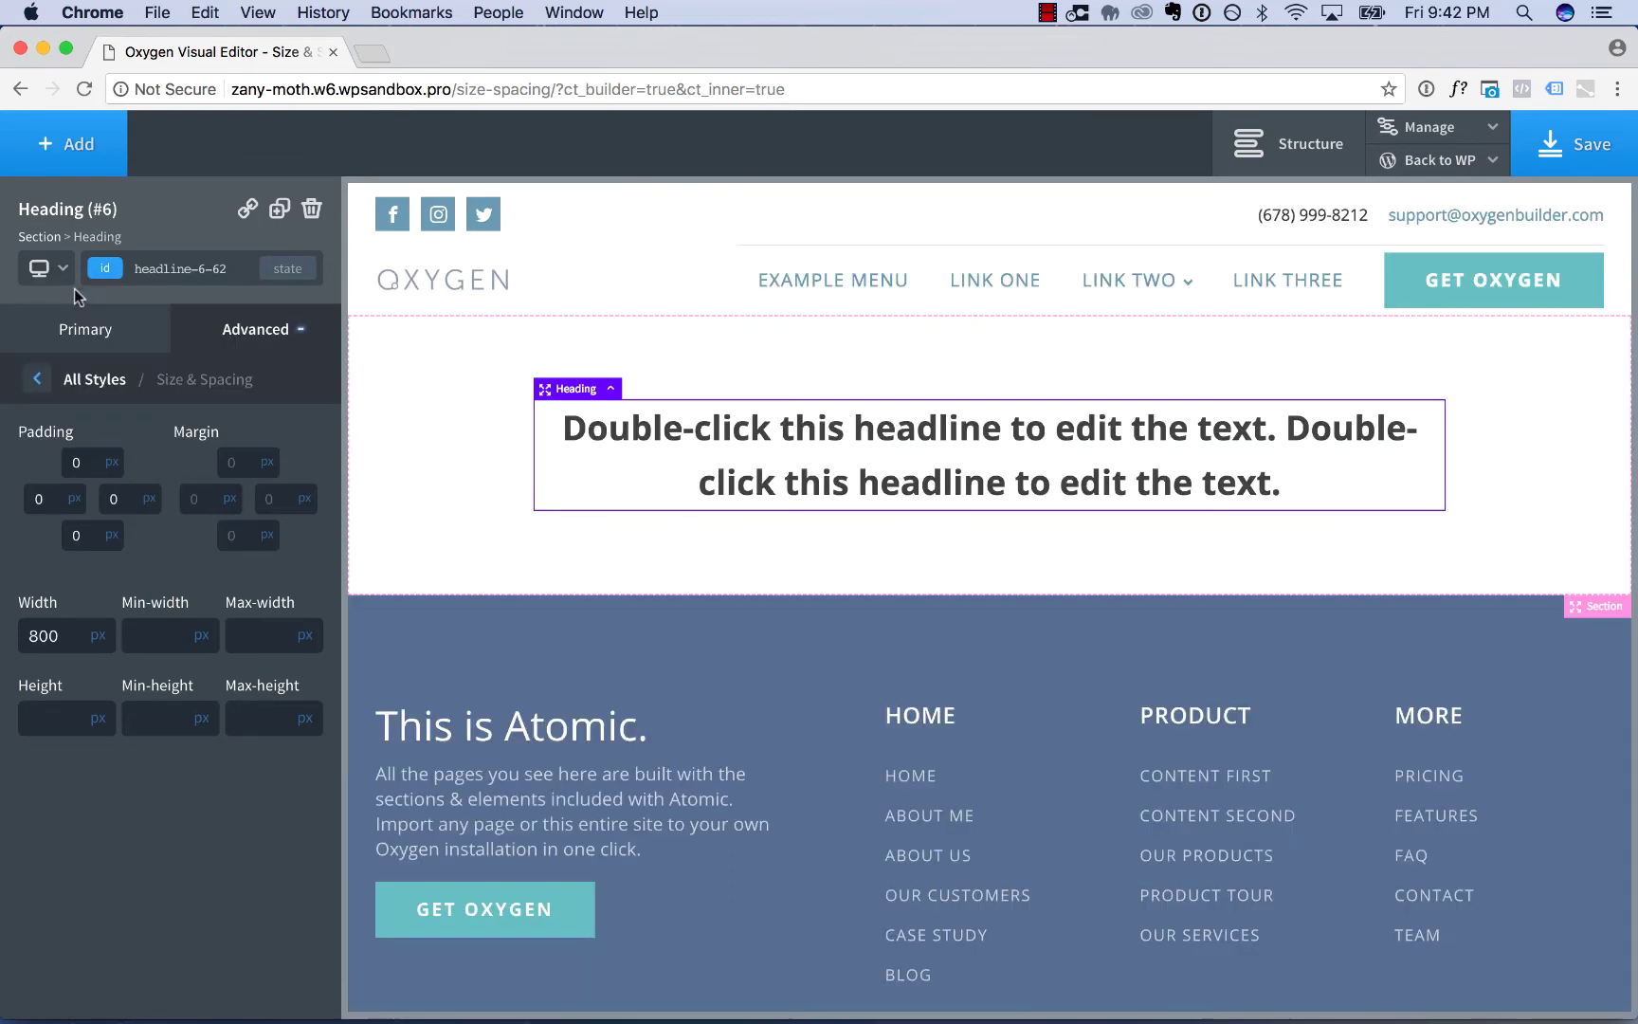
click(143, 632)
key(shift+Tab)
key(BackSpace)
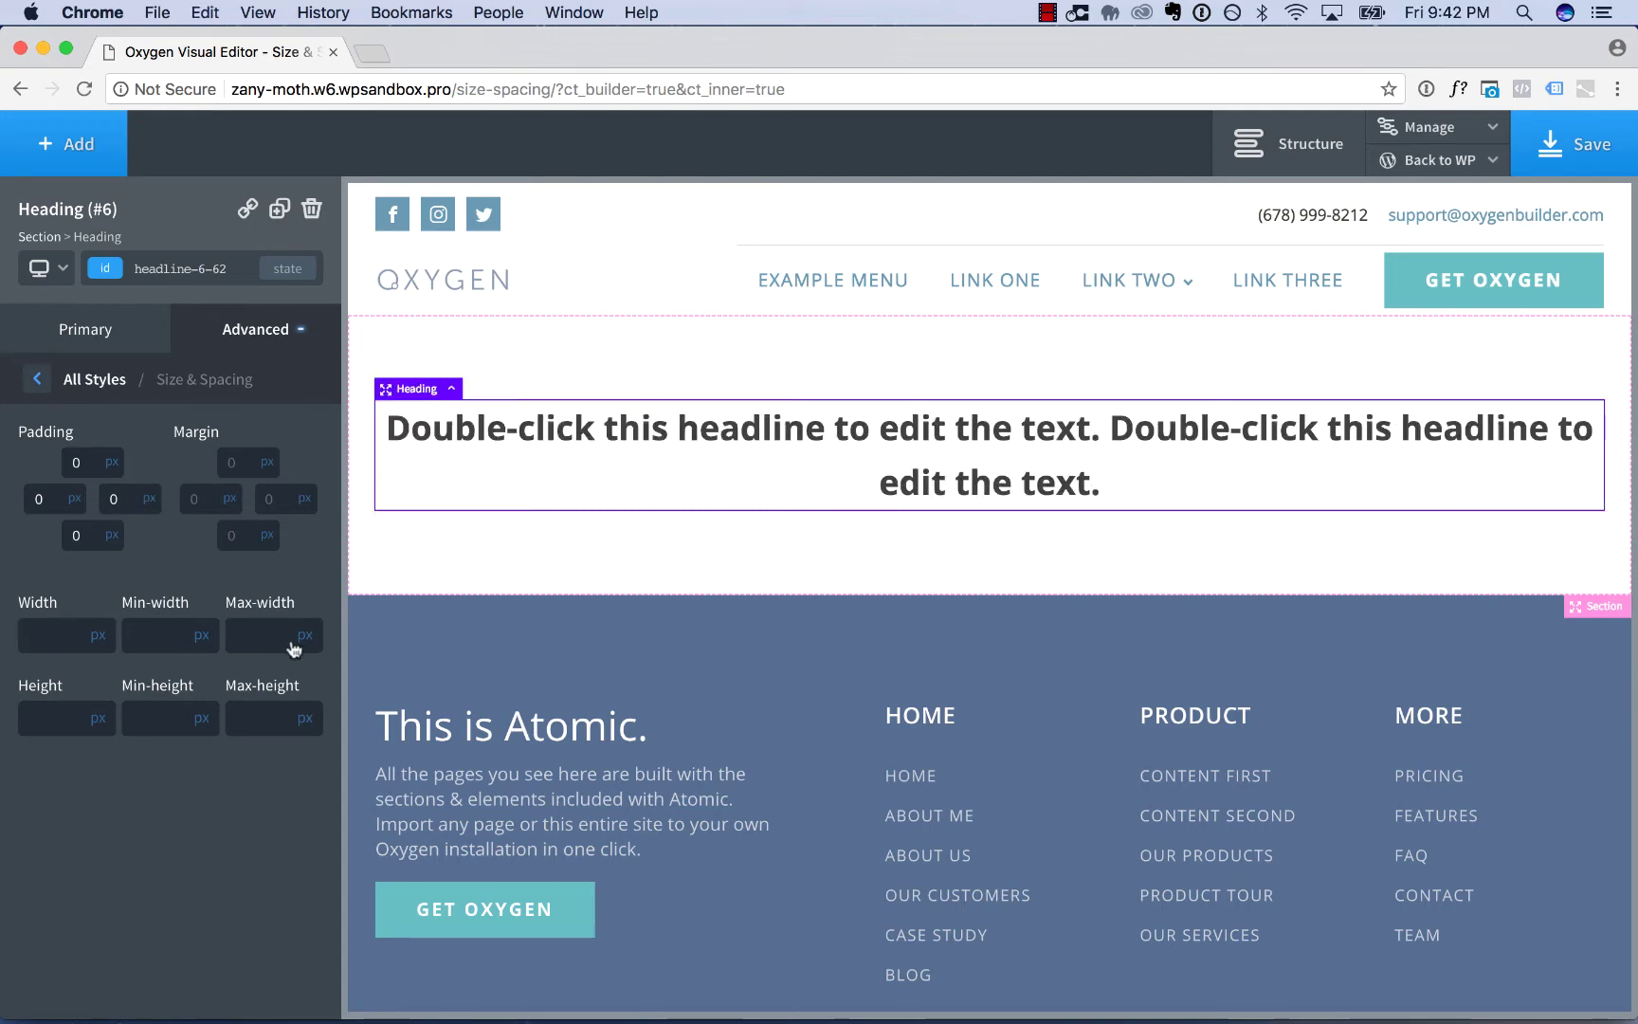
click(254, 641)
text(800)
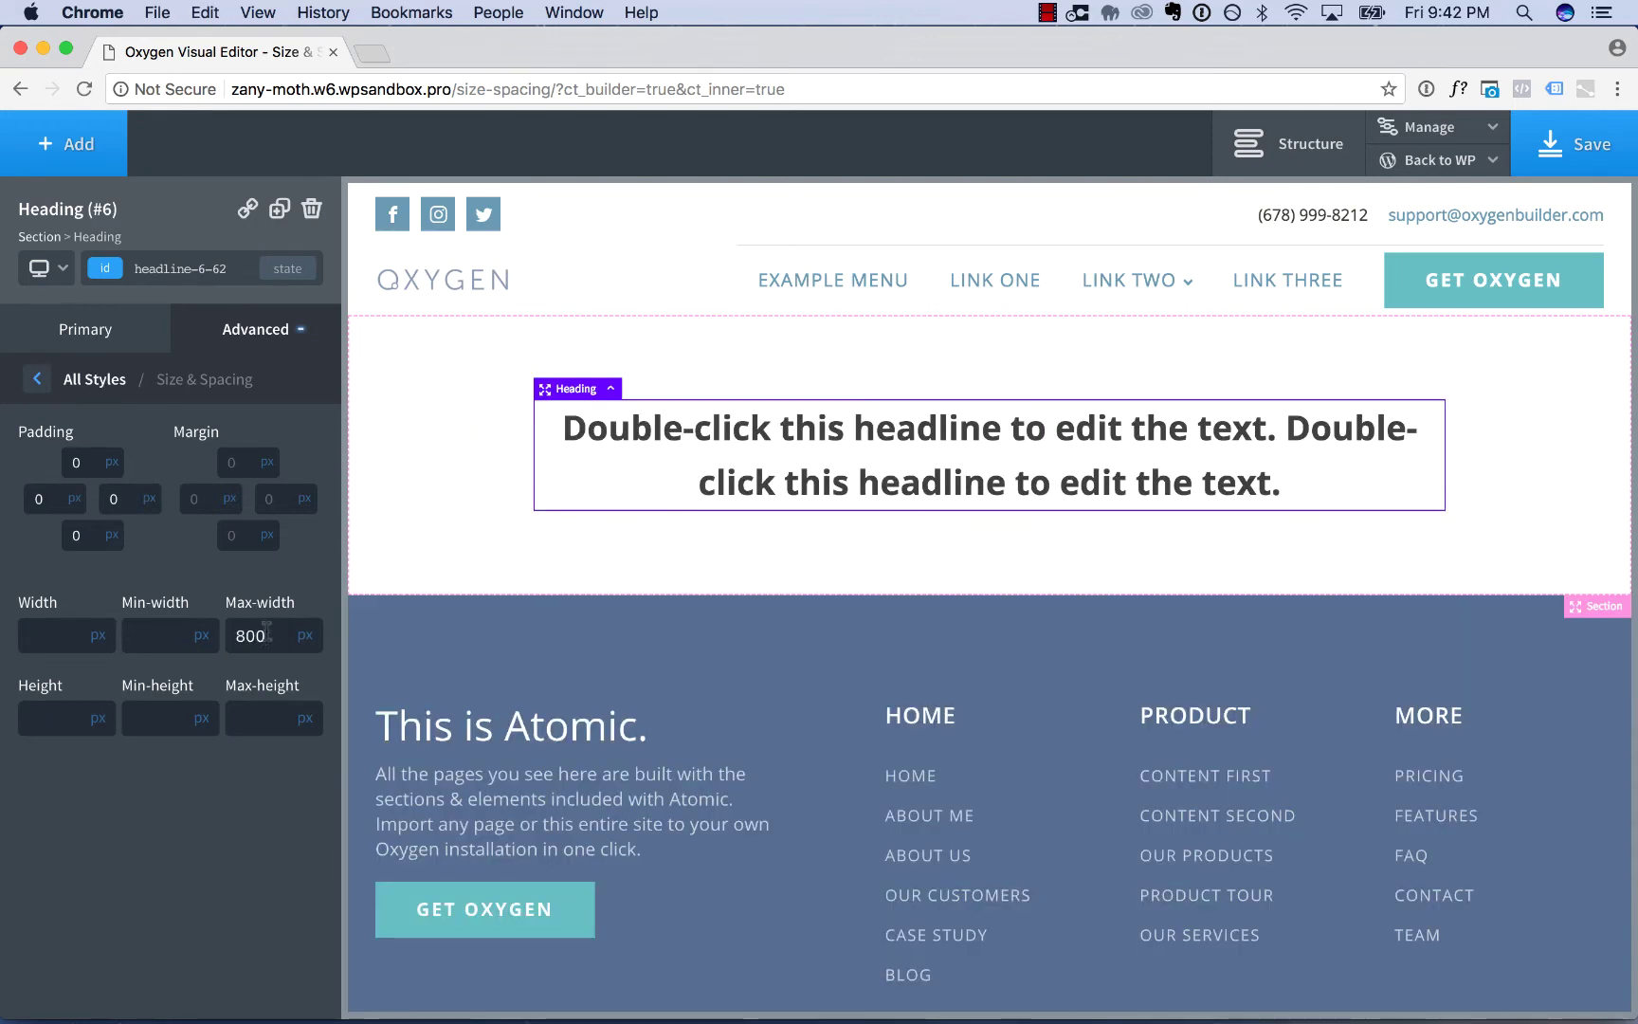
click(57, 271)
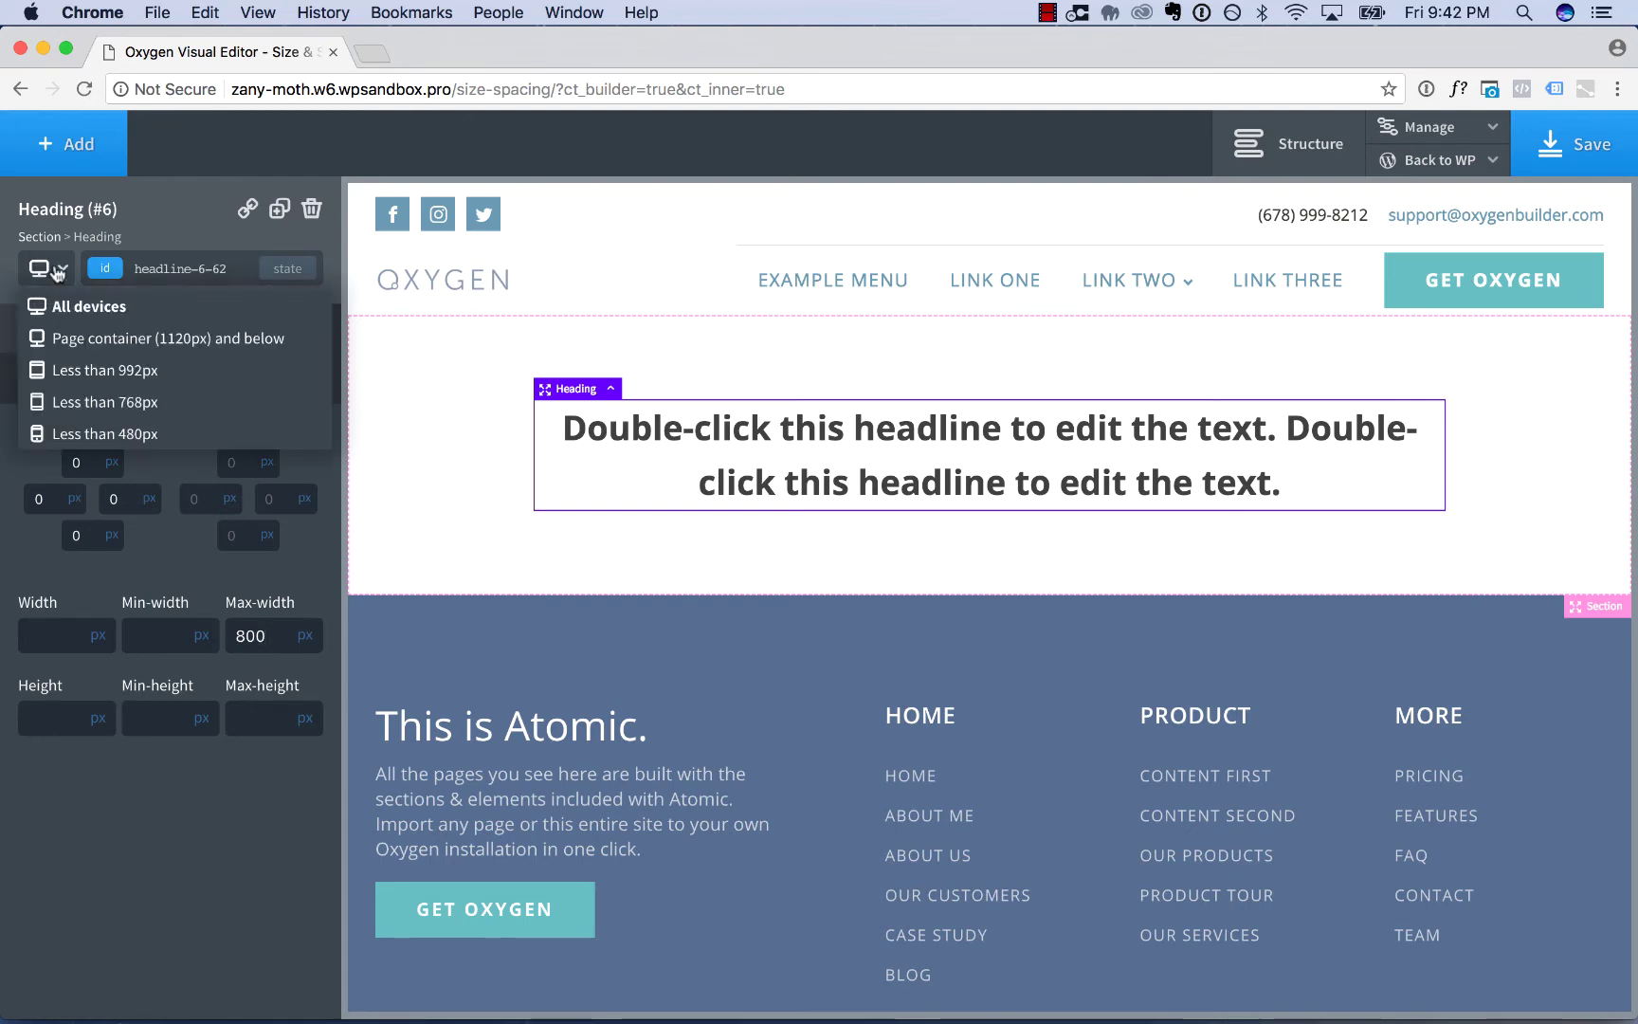
Preview the heading at the 1120px, narrower and under-480px breakpoints, then return to All devices
click(84, 338)
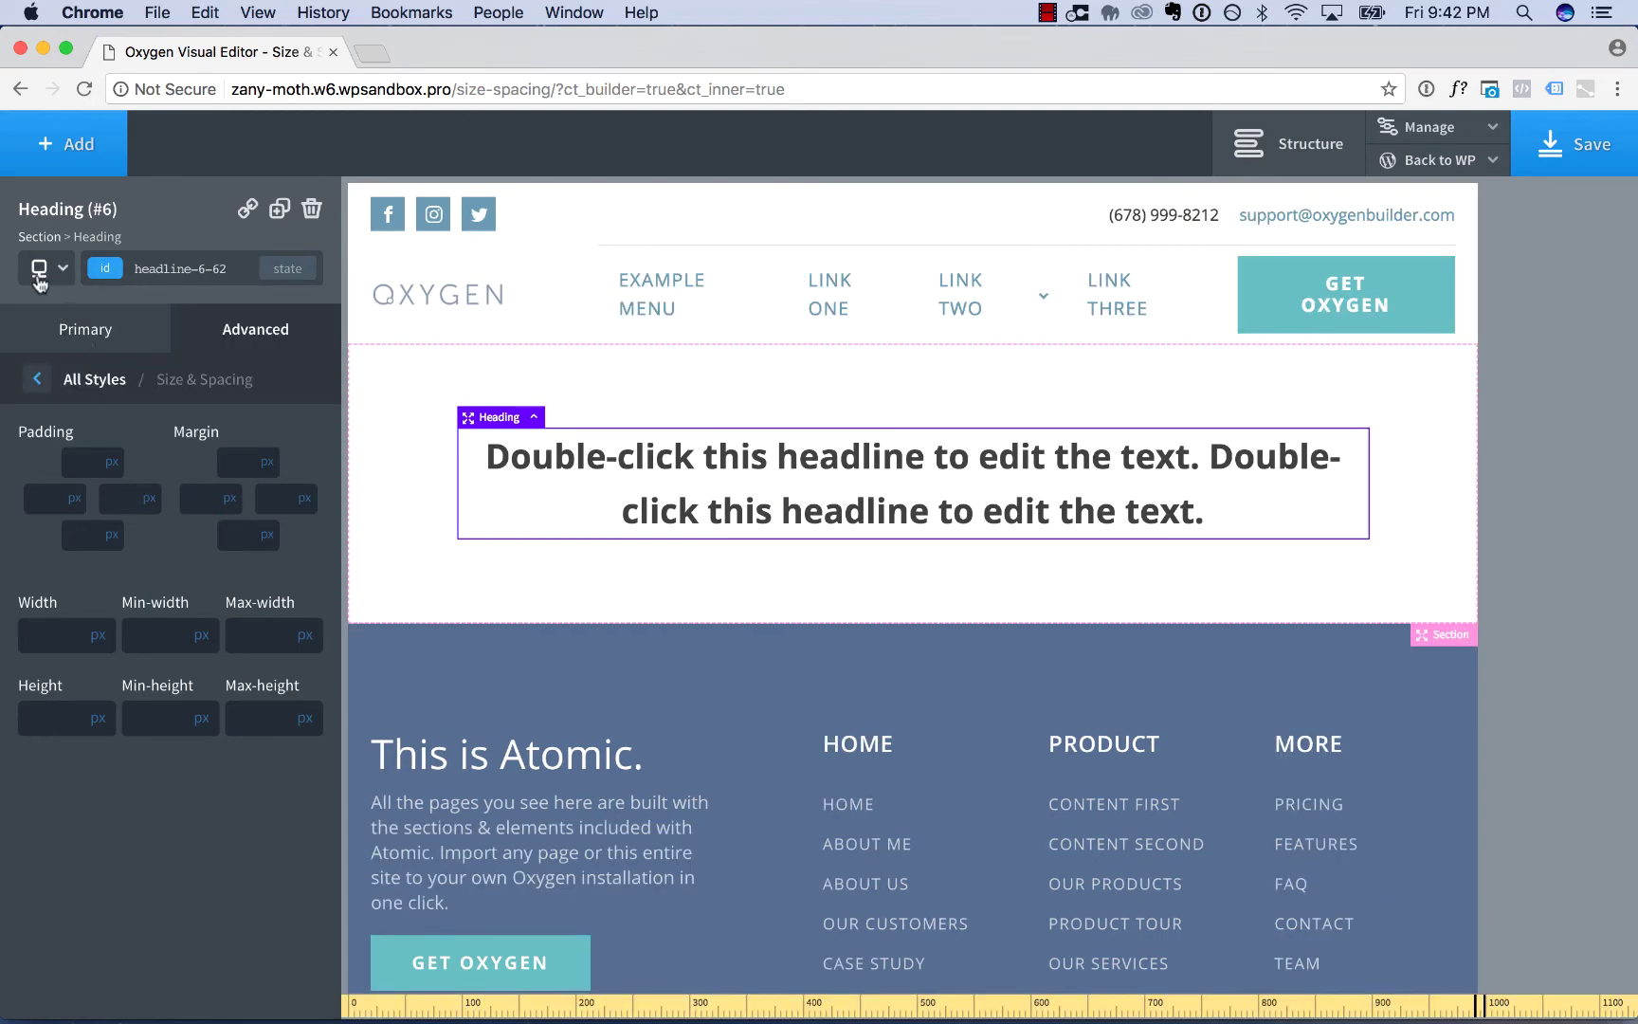
click(38, 280)
click(106, 405)
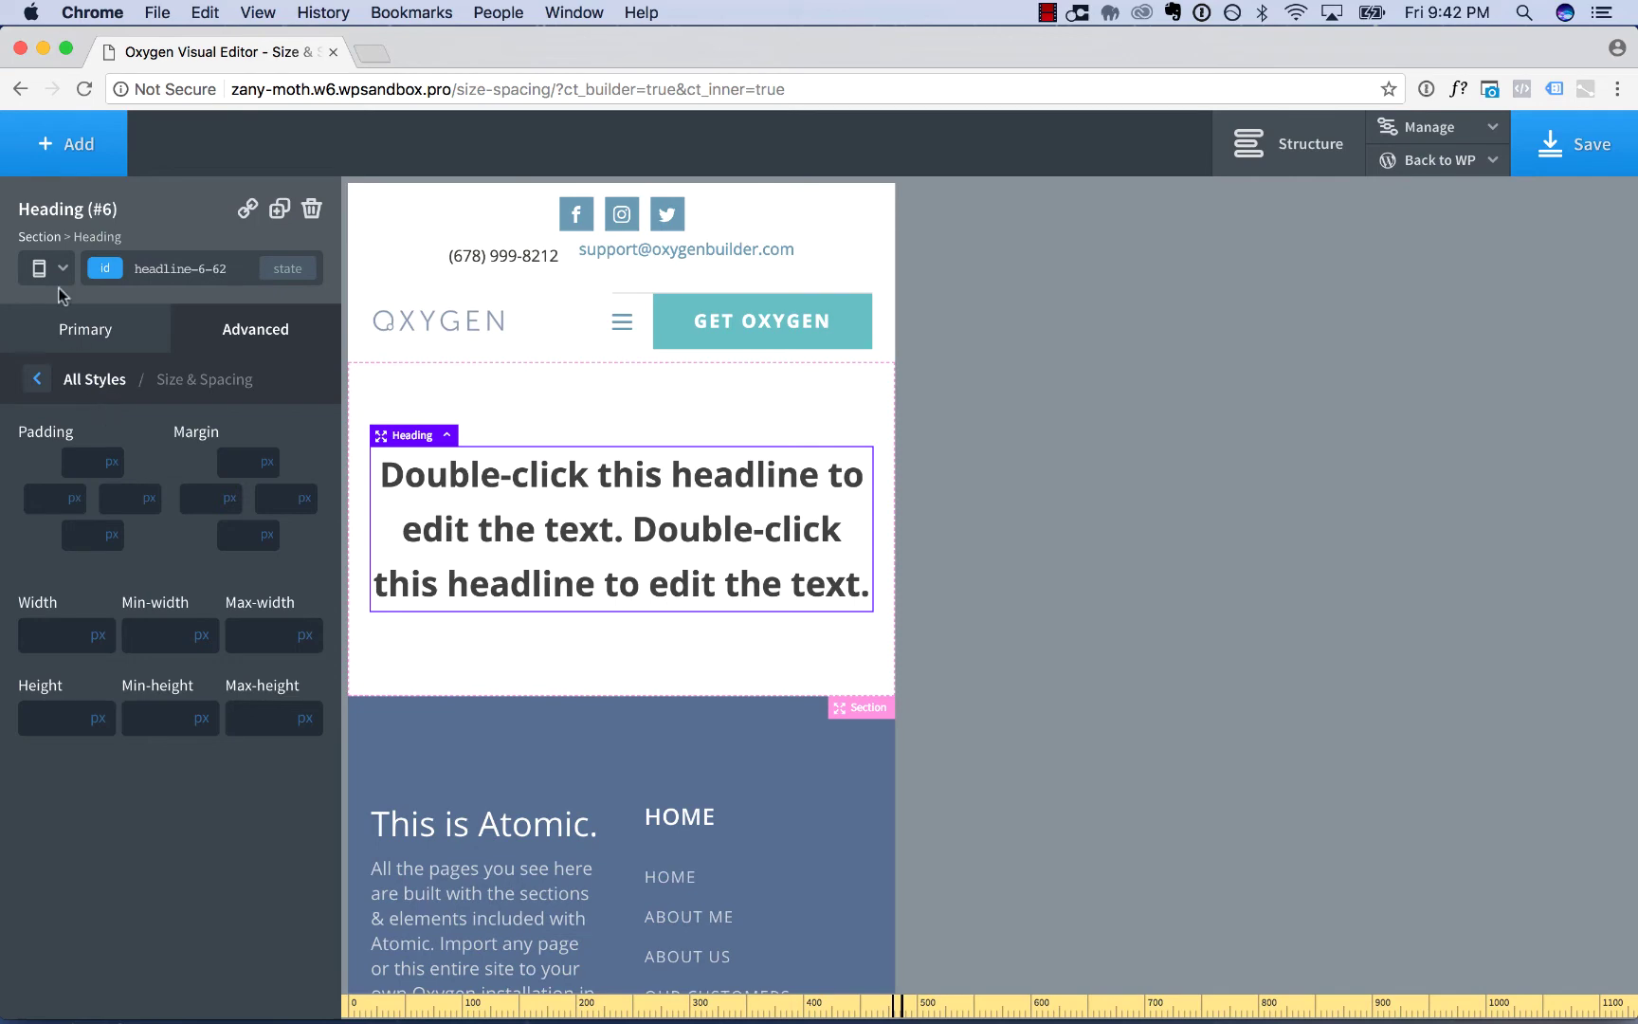
click(57, 275)
click(96, 422)
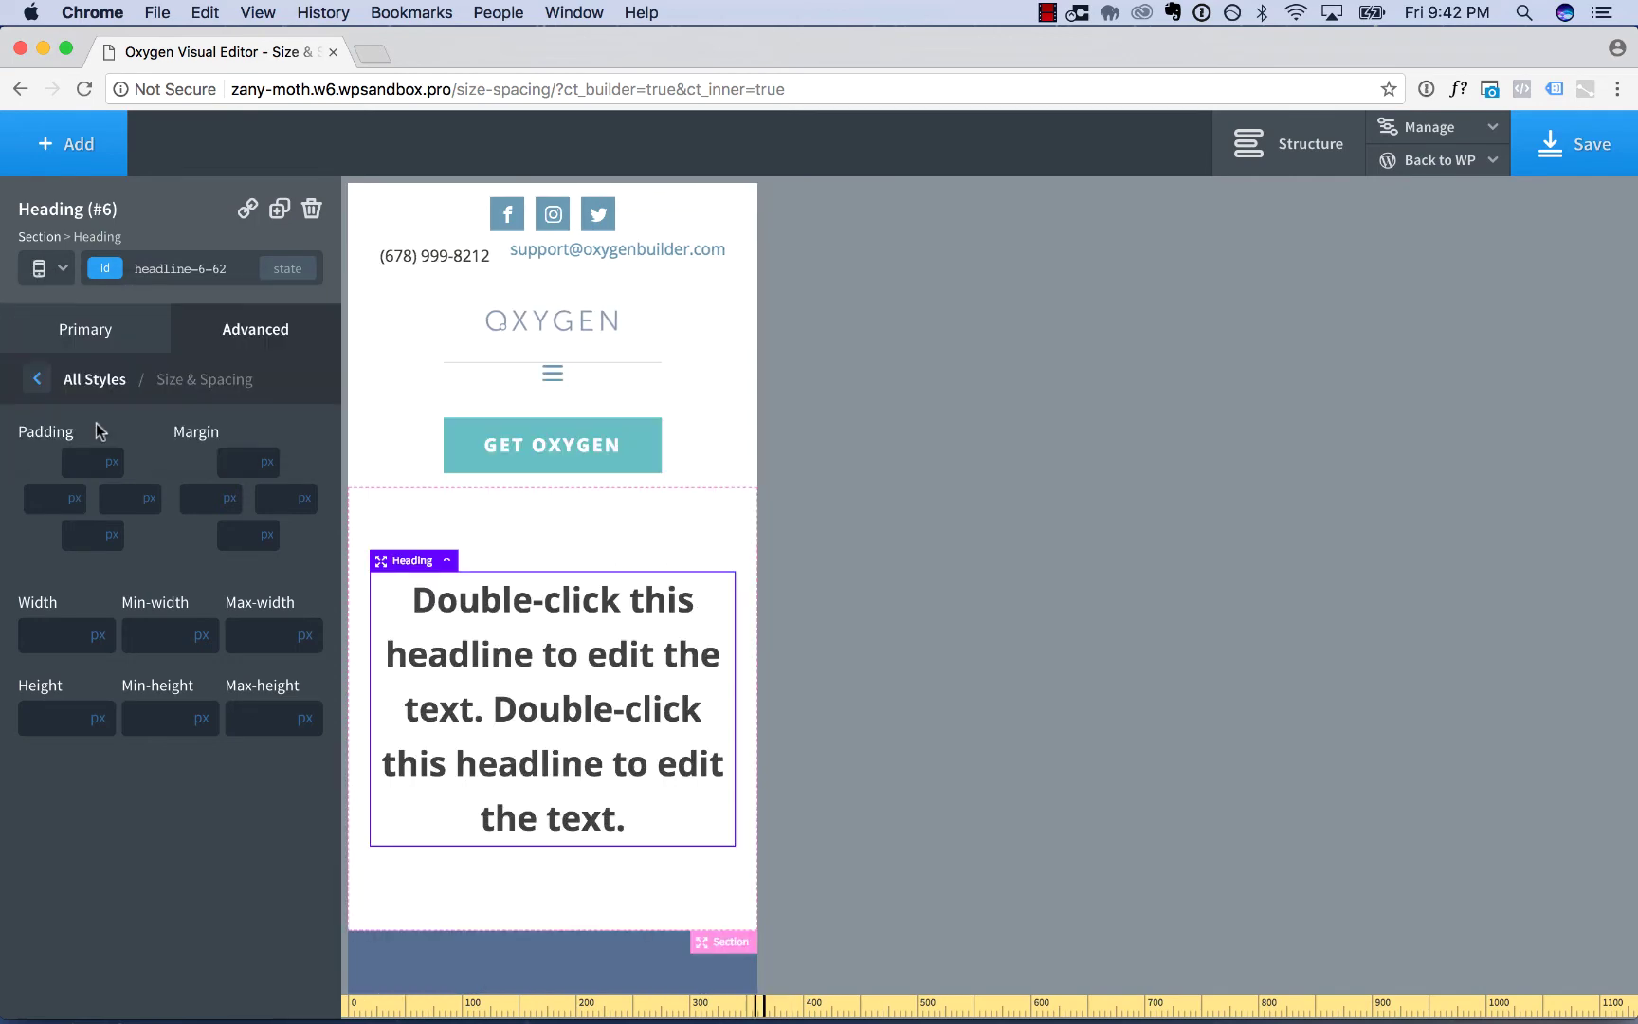
click(48, 269)
click(66, 301)
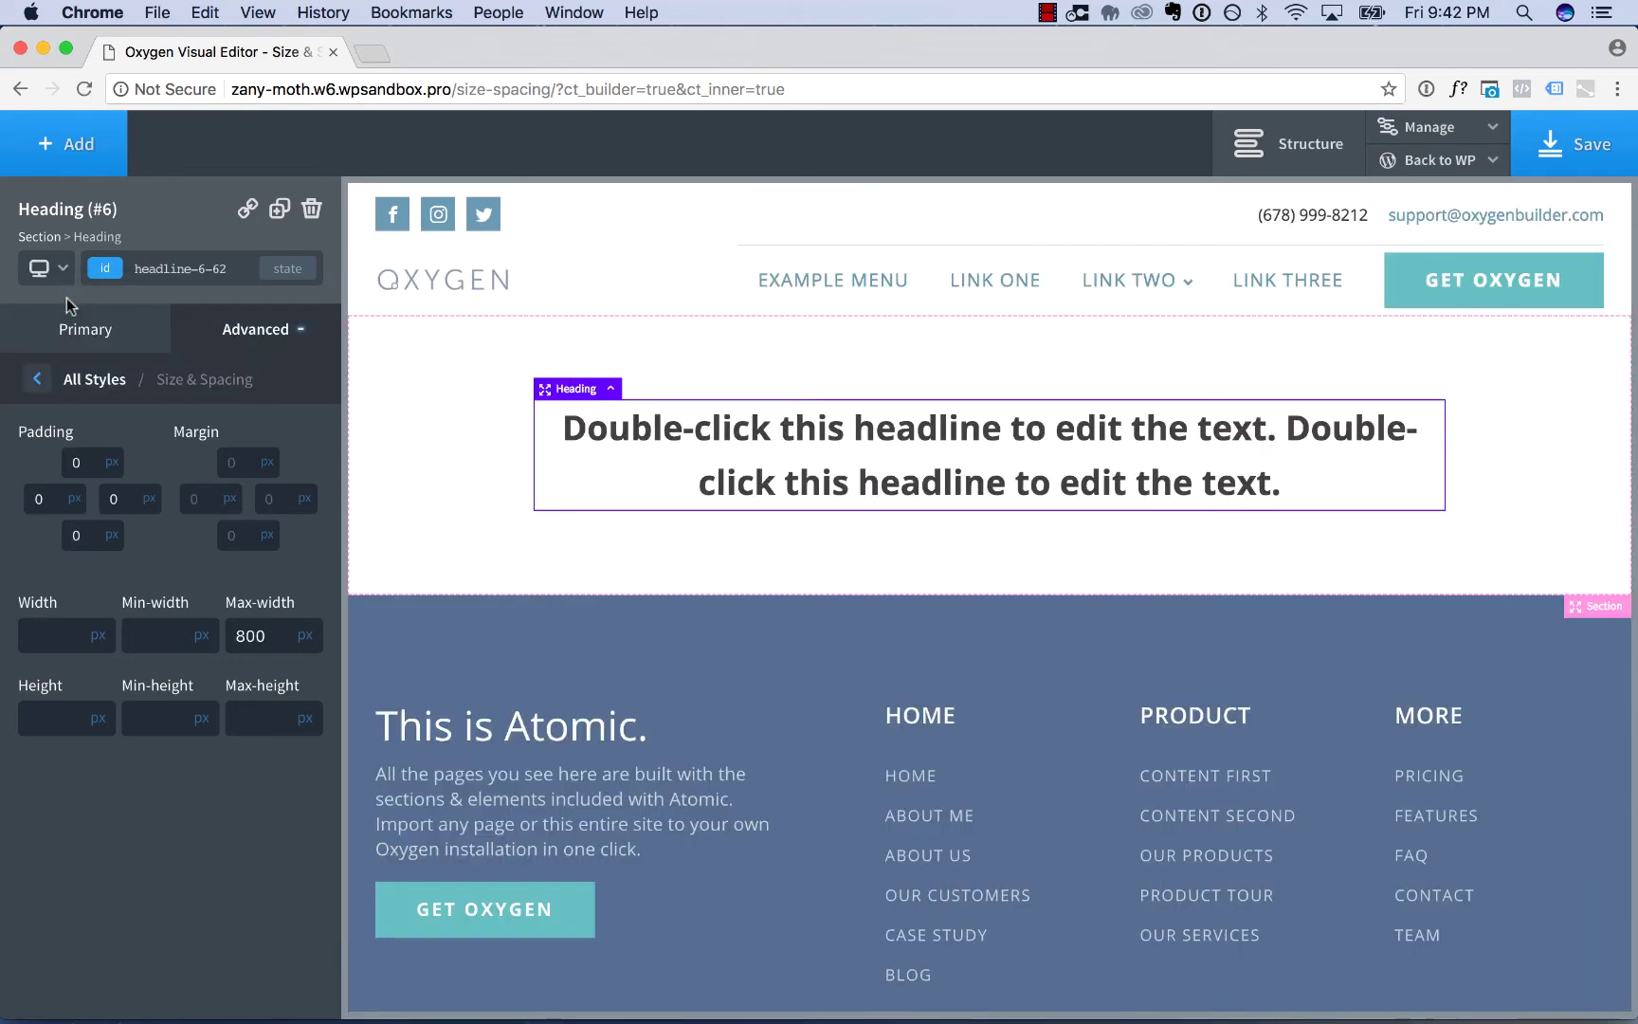
Set the heading's width to 800 px and its Max-width to 100%
double_click(250, 635)
key(BackSpace)
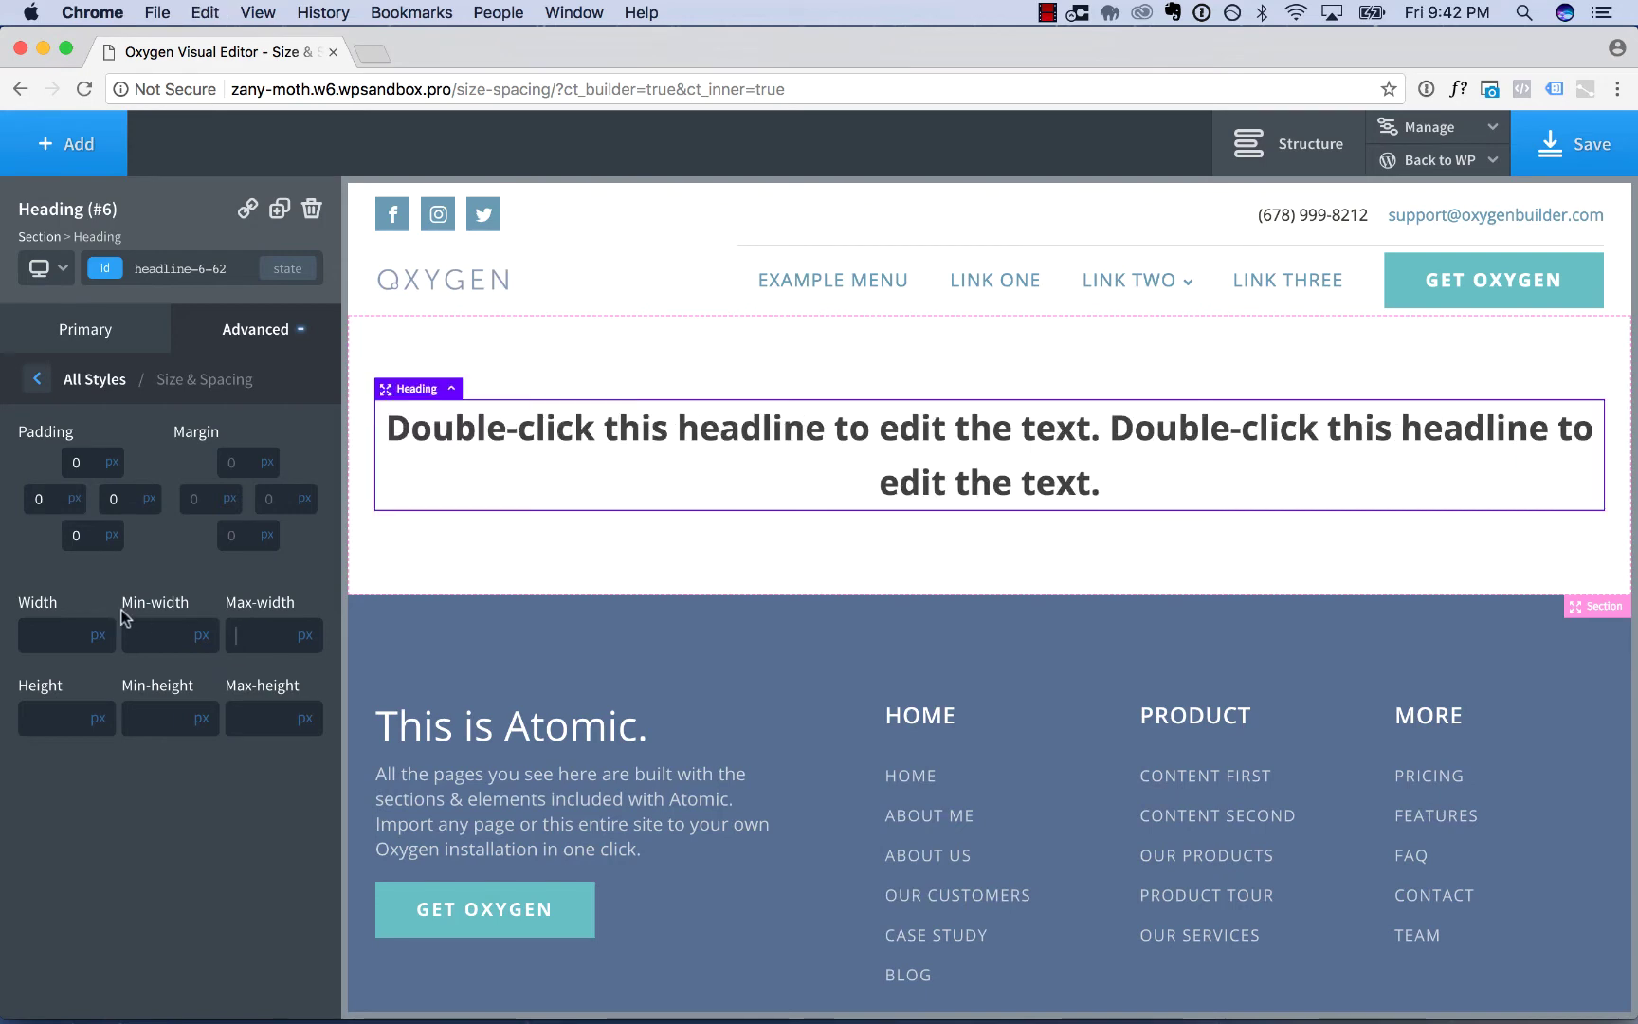
text(800)
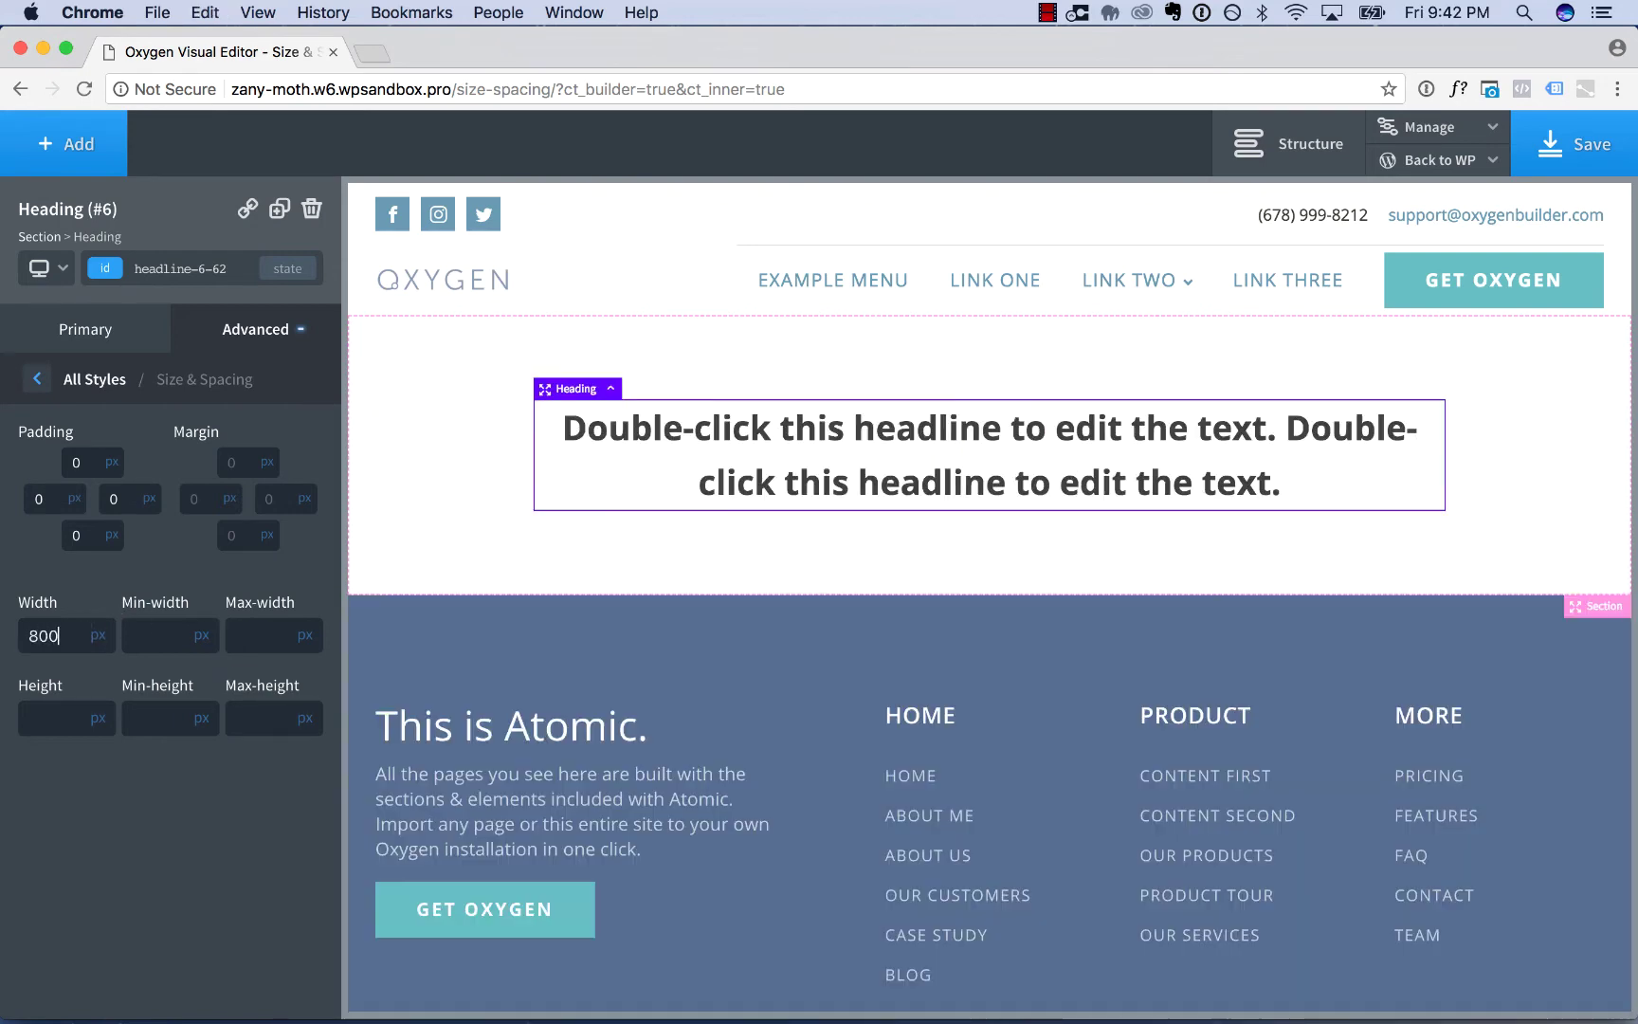
click(305, 652)
click(271, 633)
text(100)
Check the heading fits the under-480px preview, then return to All devices and select the width
click(46, 268)
click(127, 434)
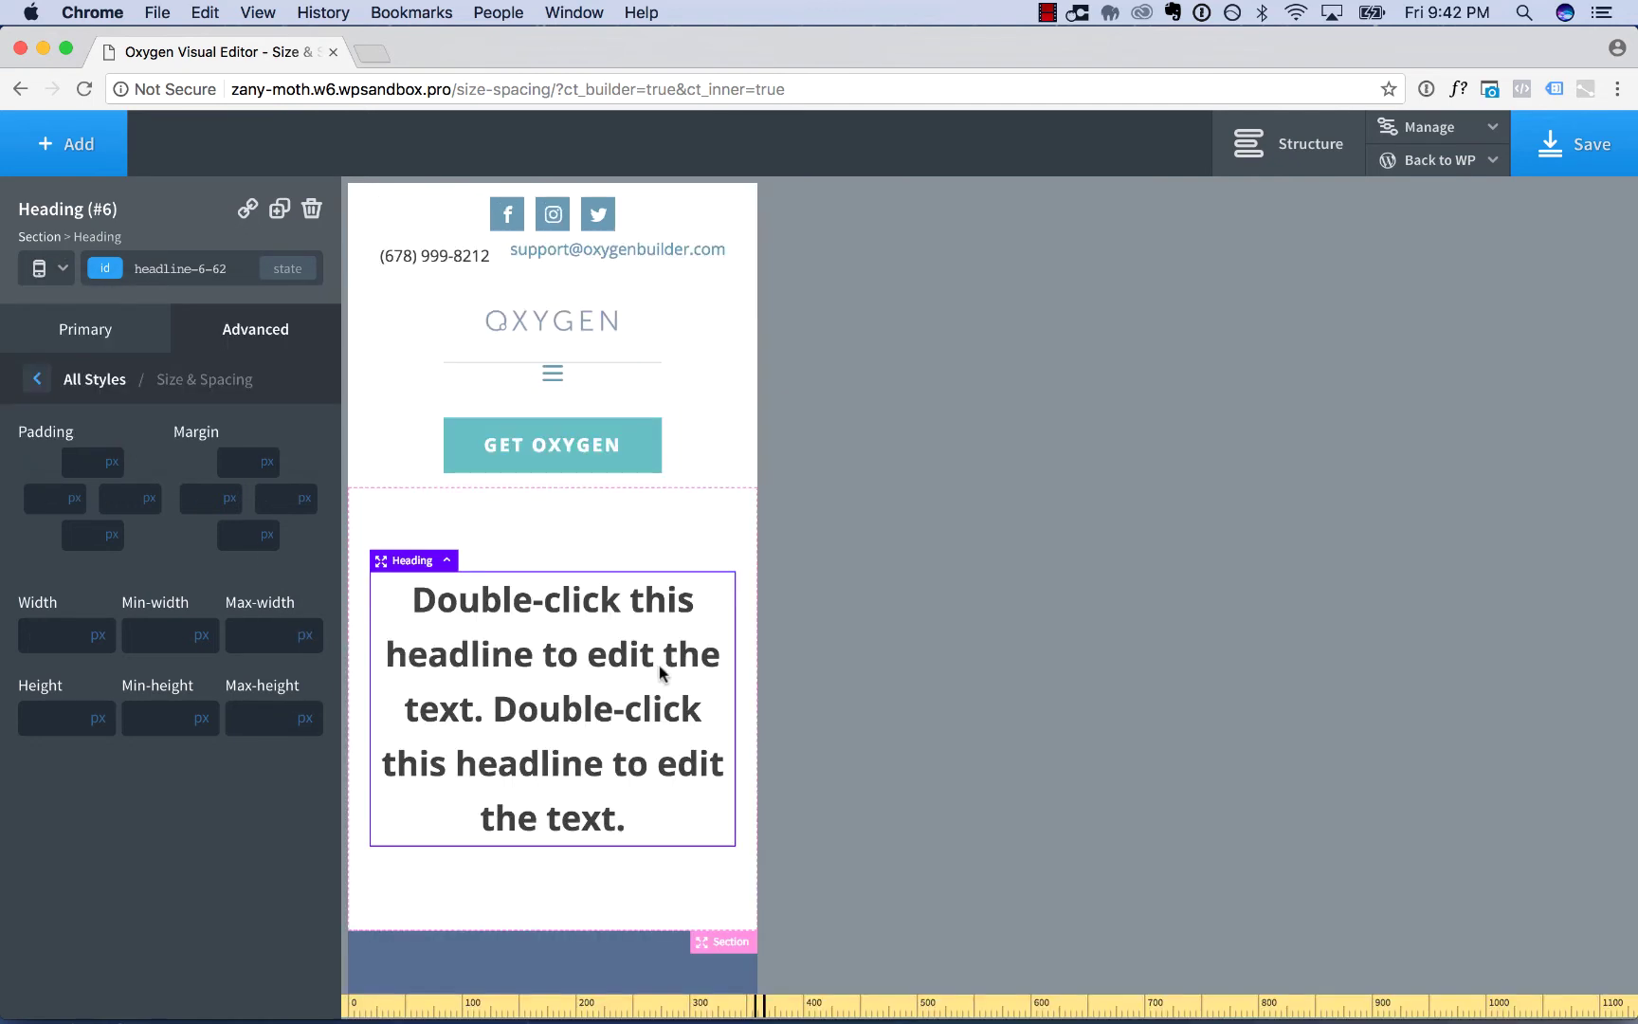
click(38, 265)
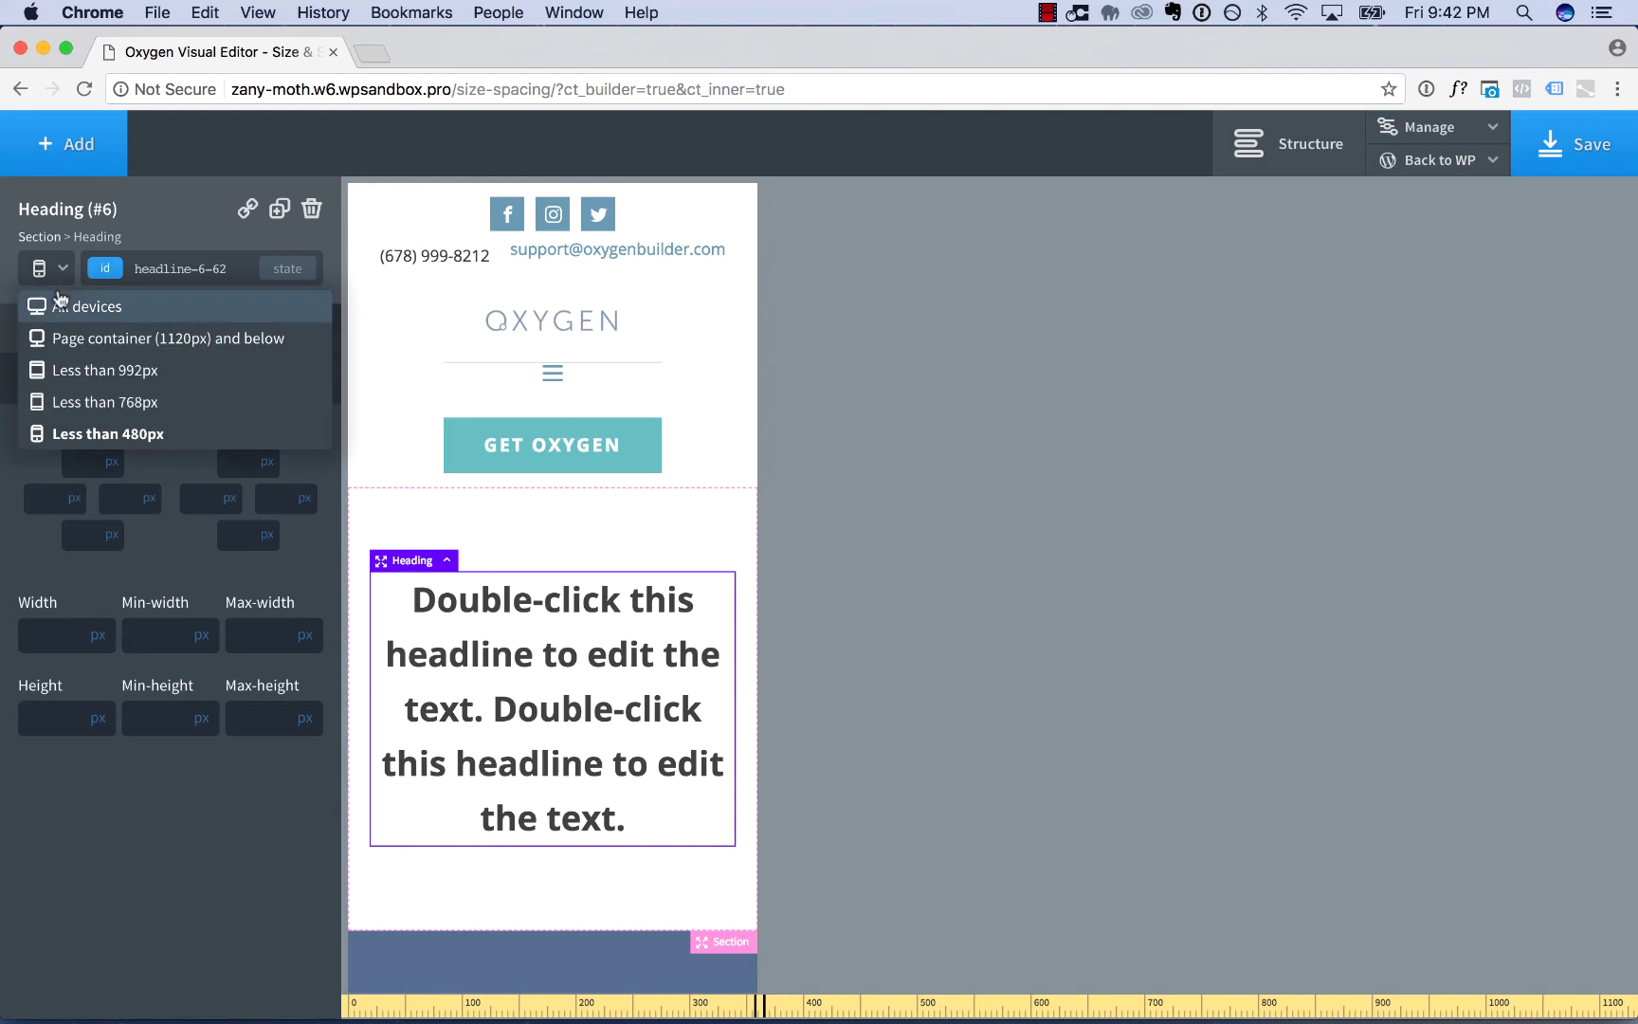
click(65, 303)
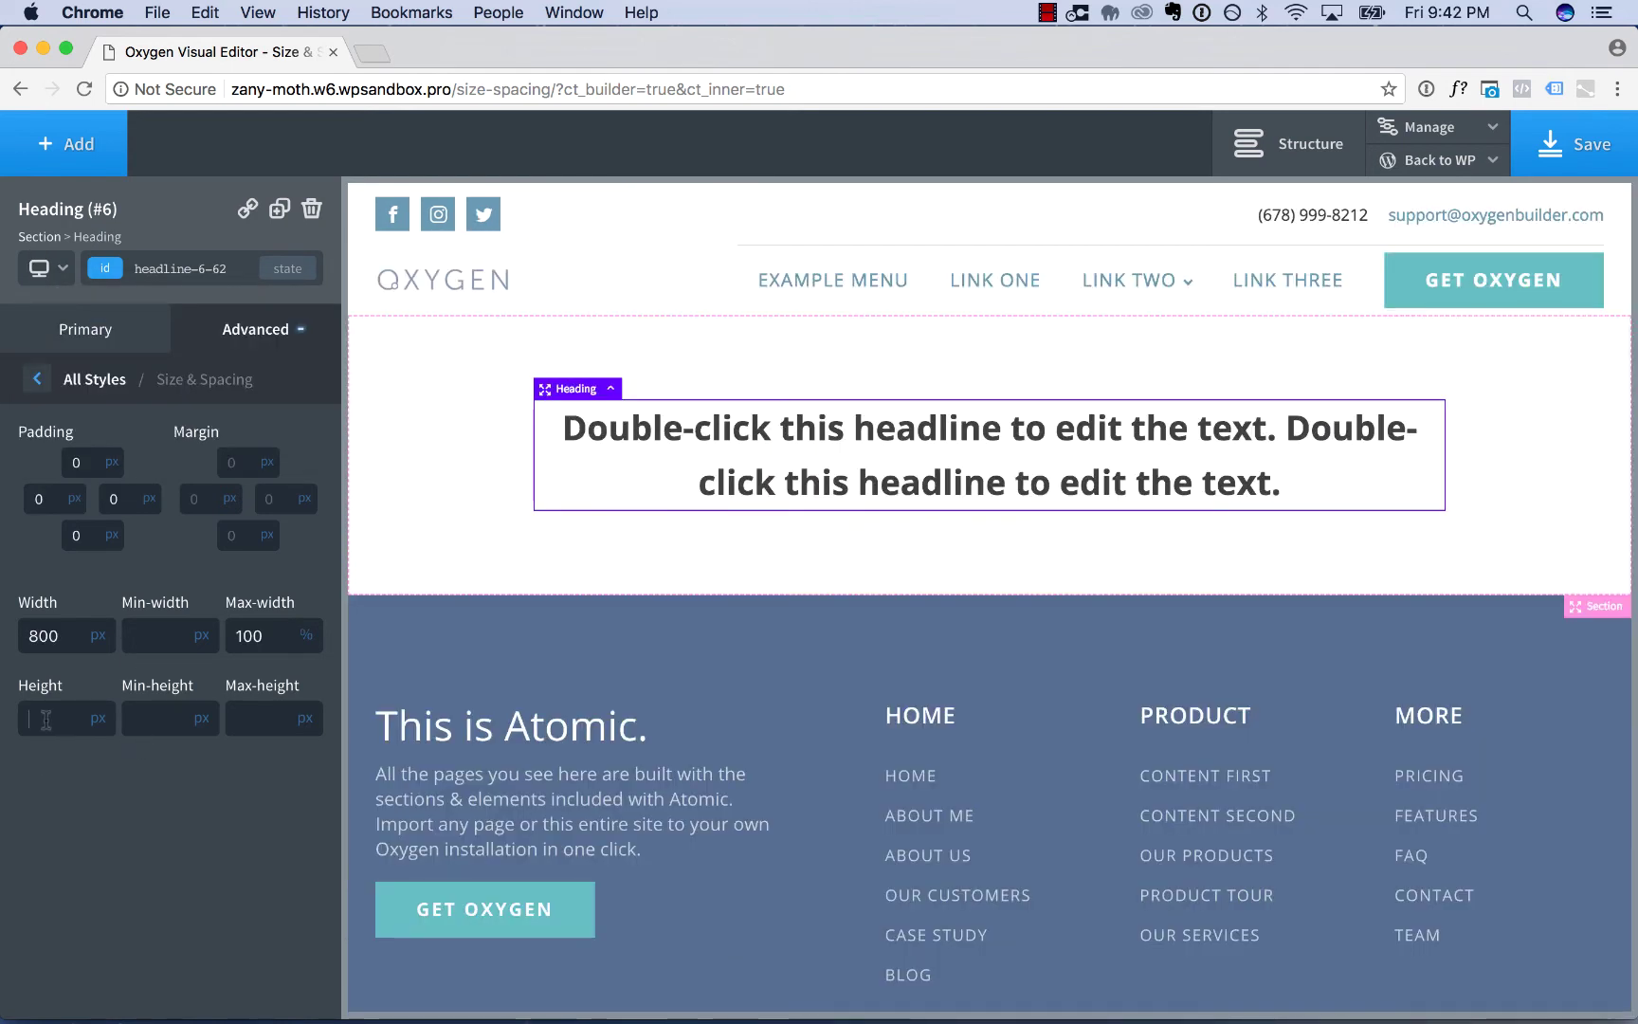
click(250, 719)
double_click(50, 633)
Select the section and set its Min-height to 100 vh in Size & Spacing
click(452, 433)
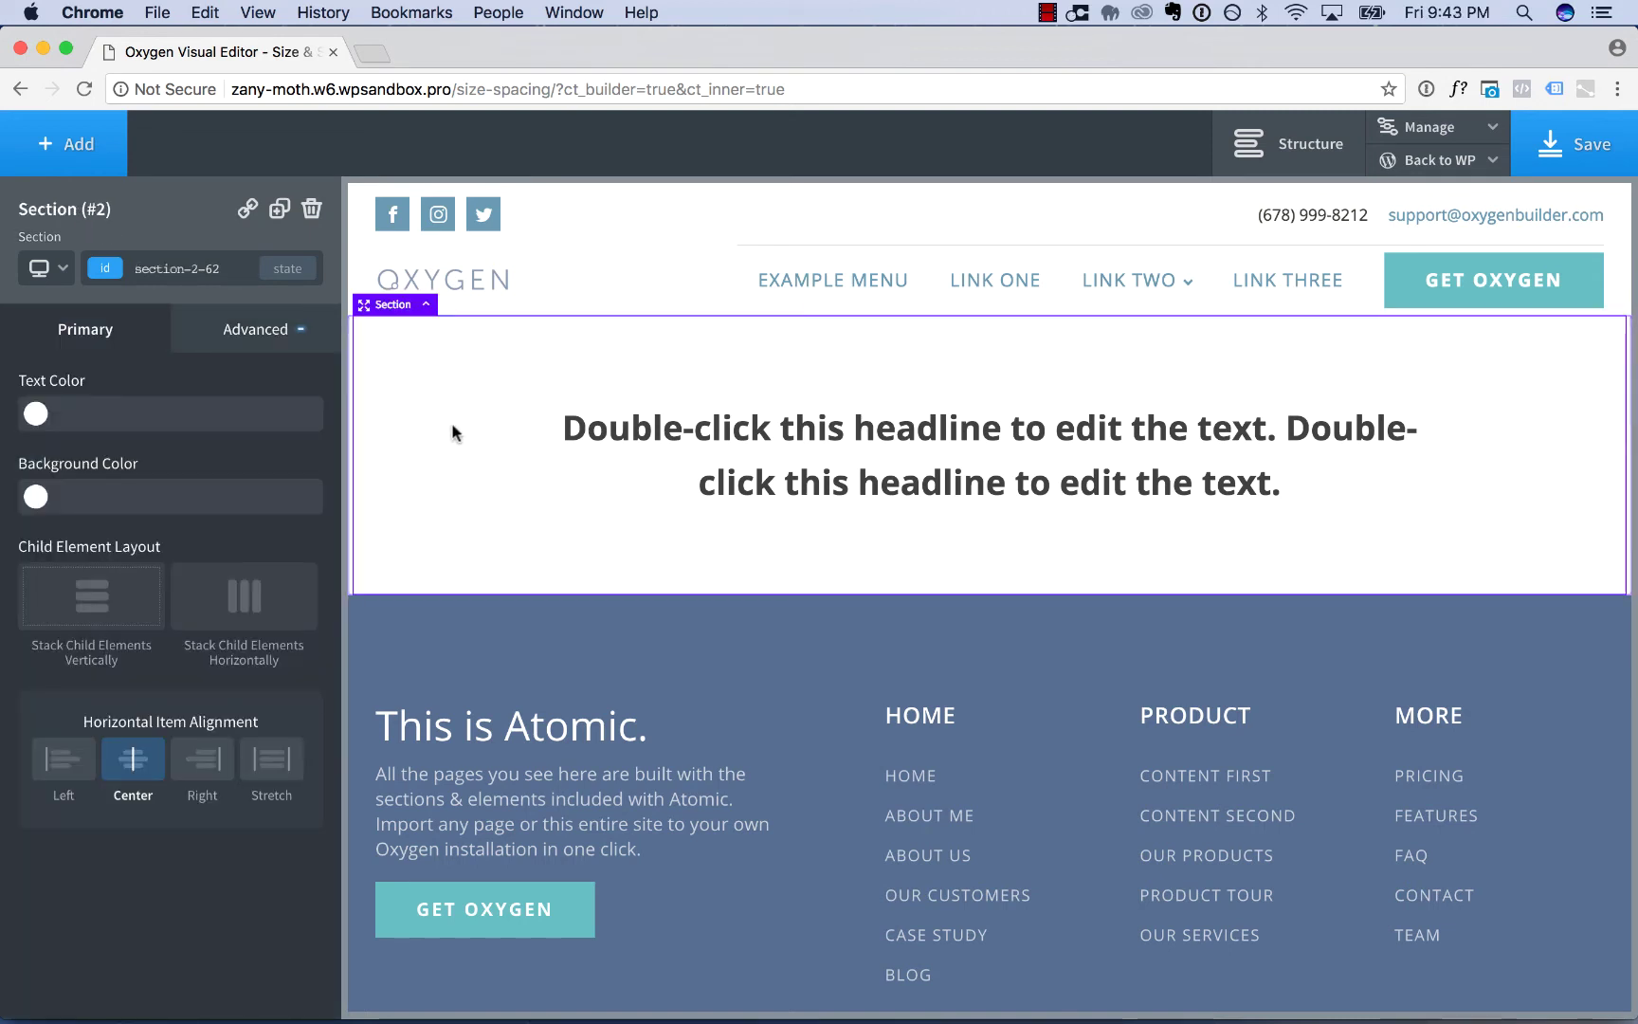
click(234, 343)
click(227, 453)
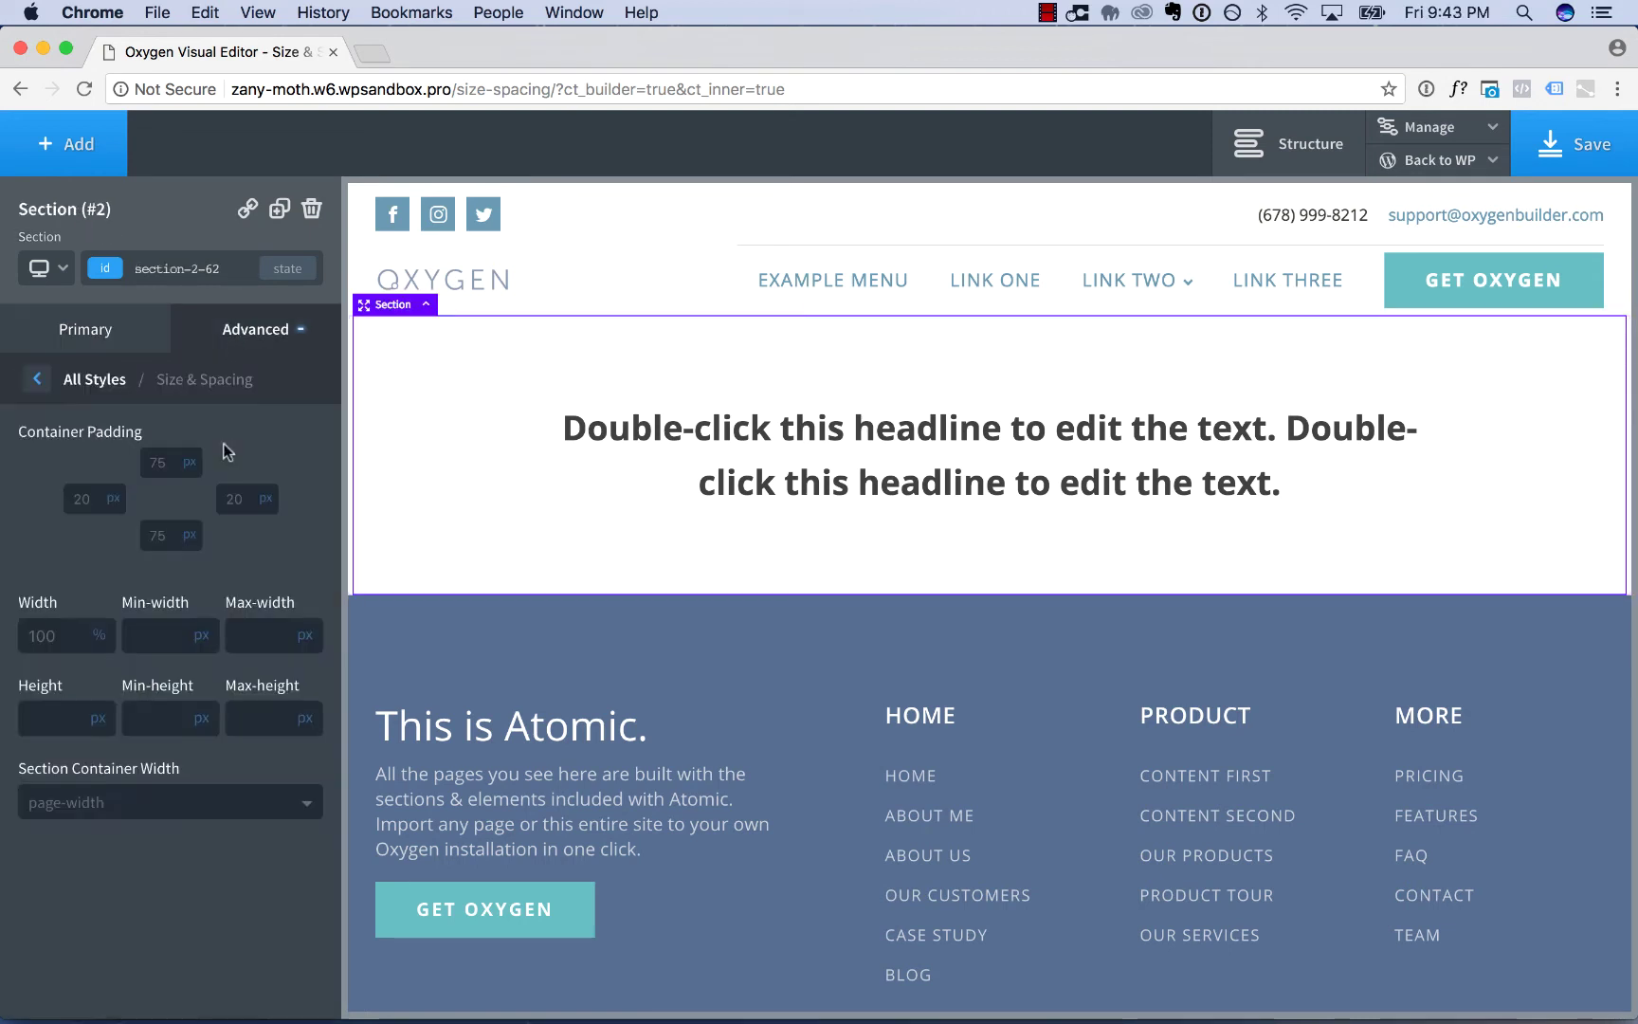
click(100, 636)
mouse_move(201, 718)
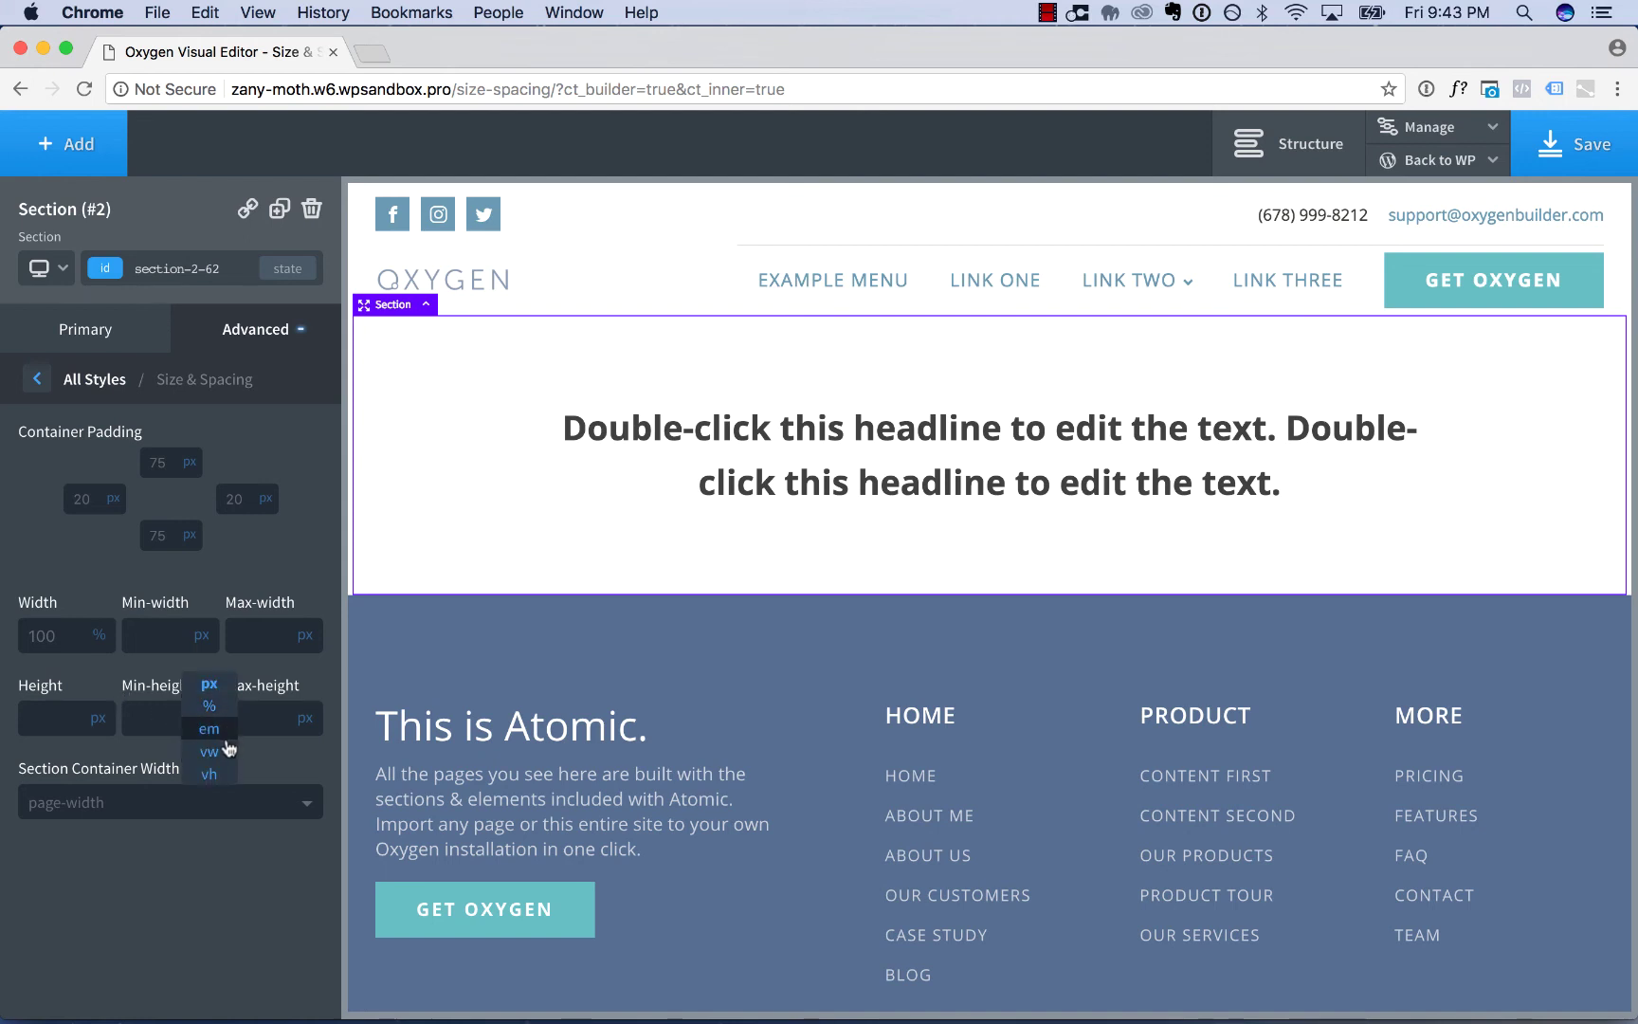
click(209, 774)
click(124, 706)
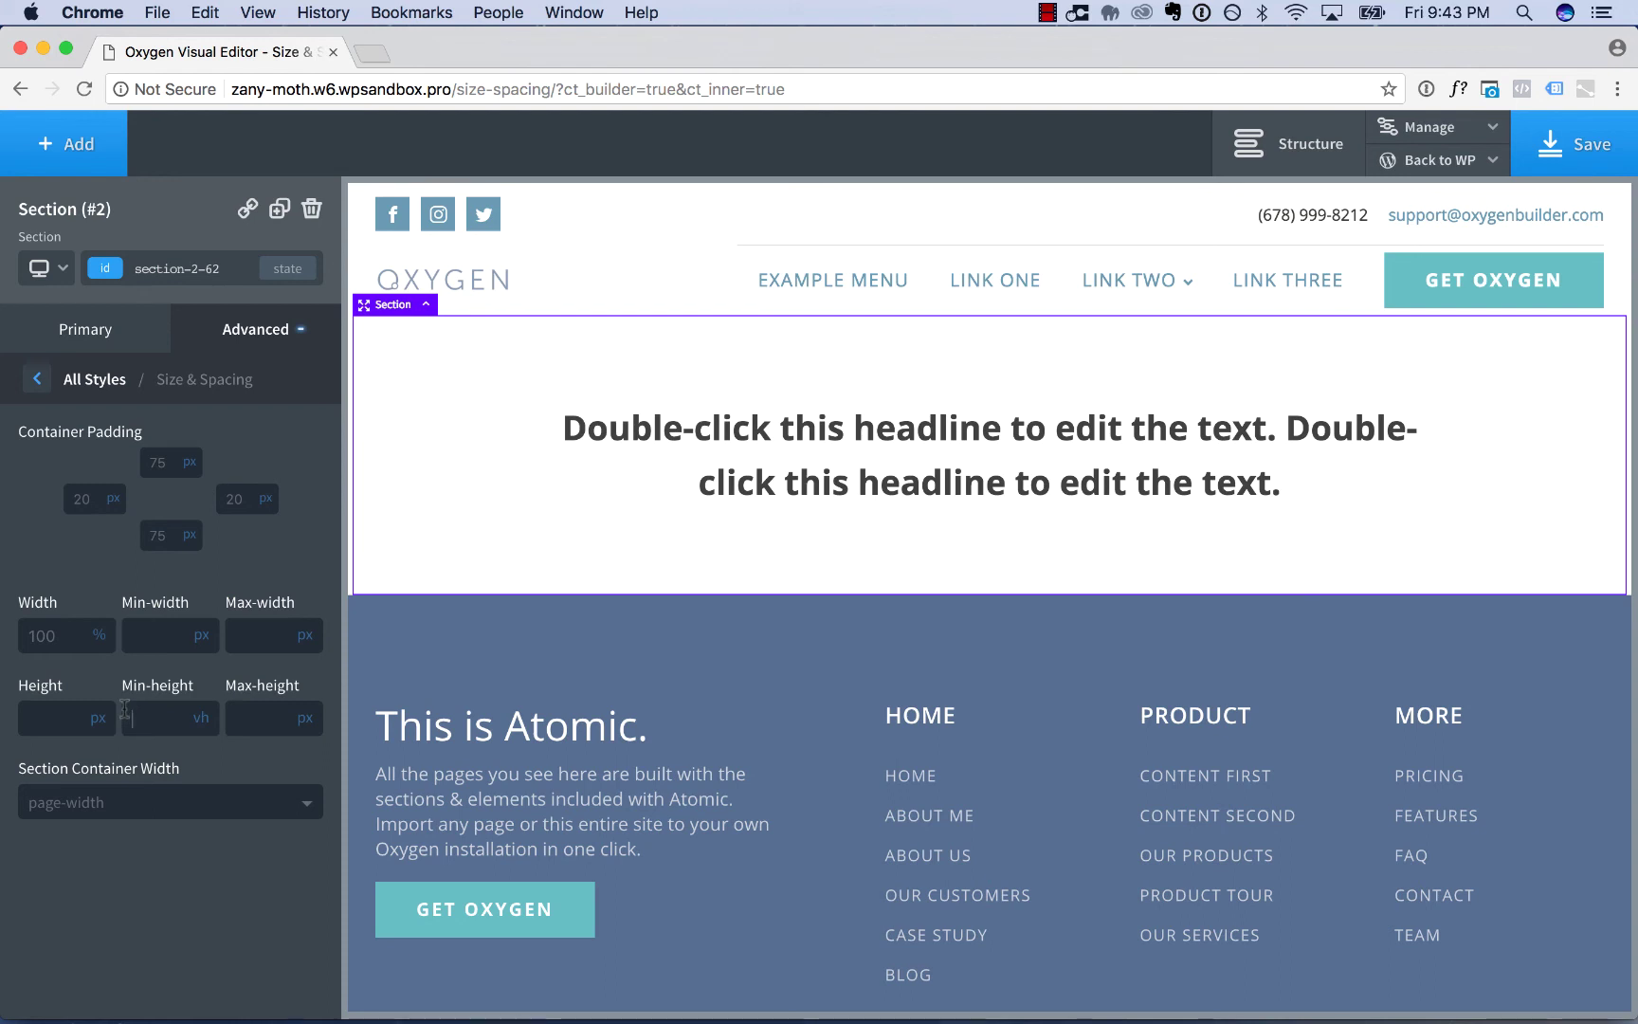
text(100)
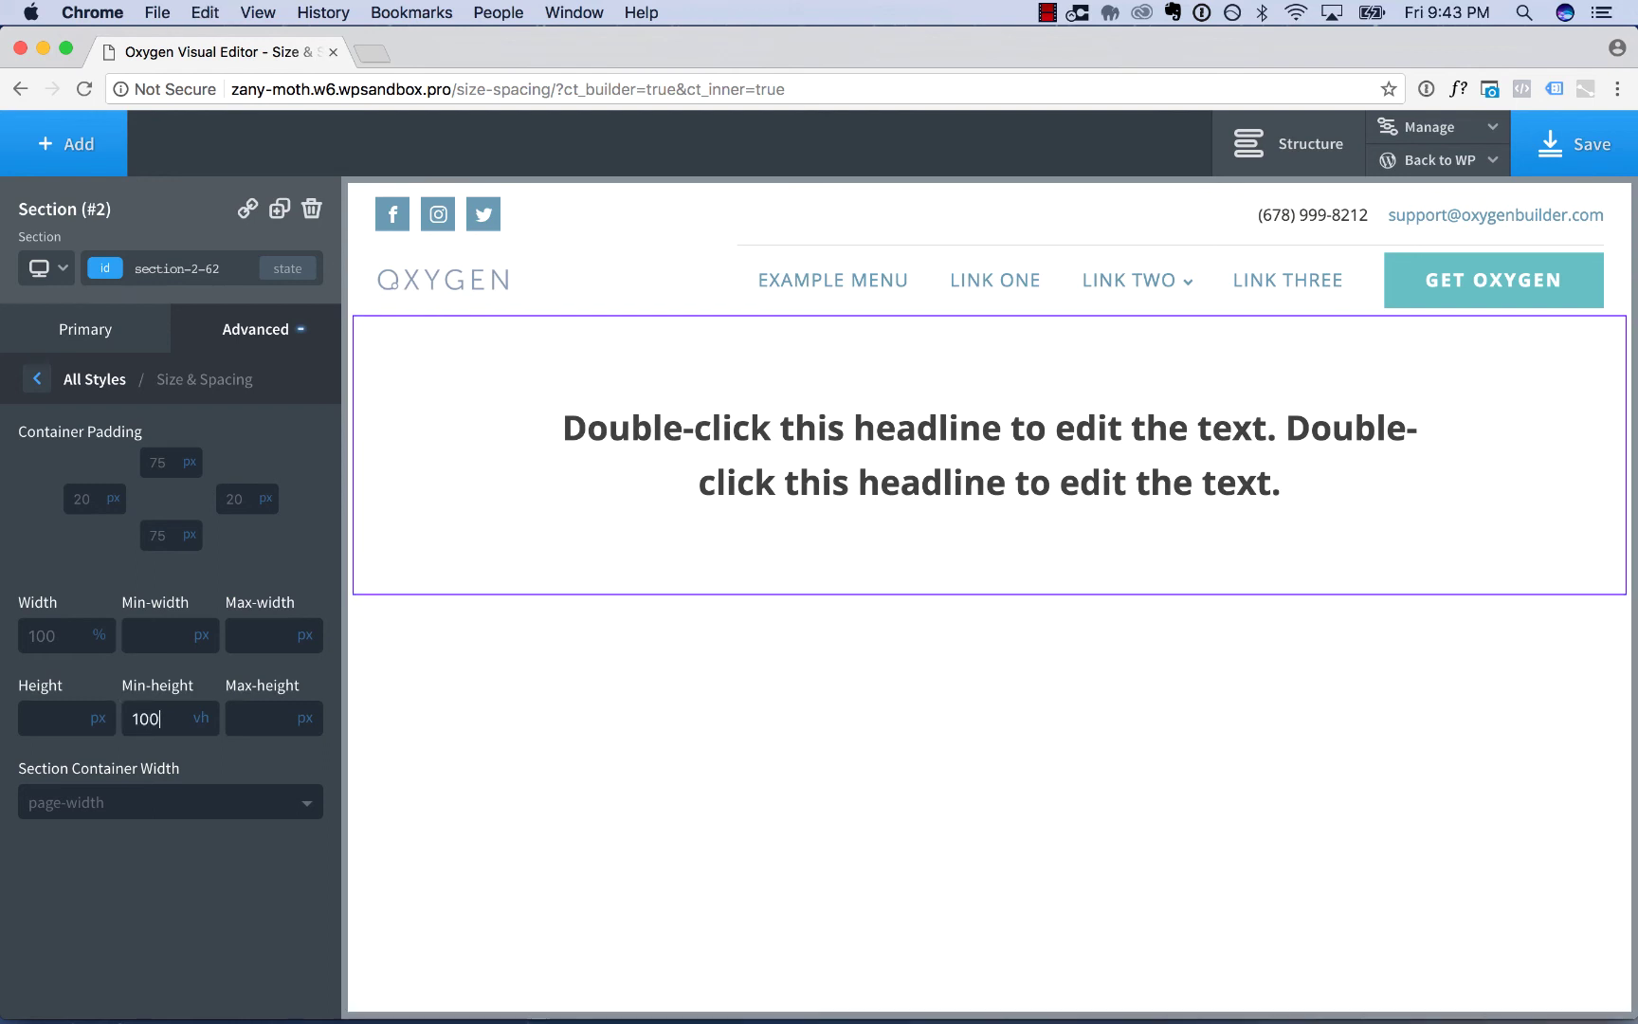
scroll(648, 572, down, 3)
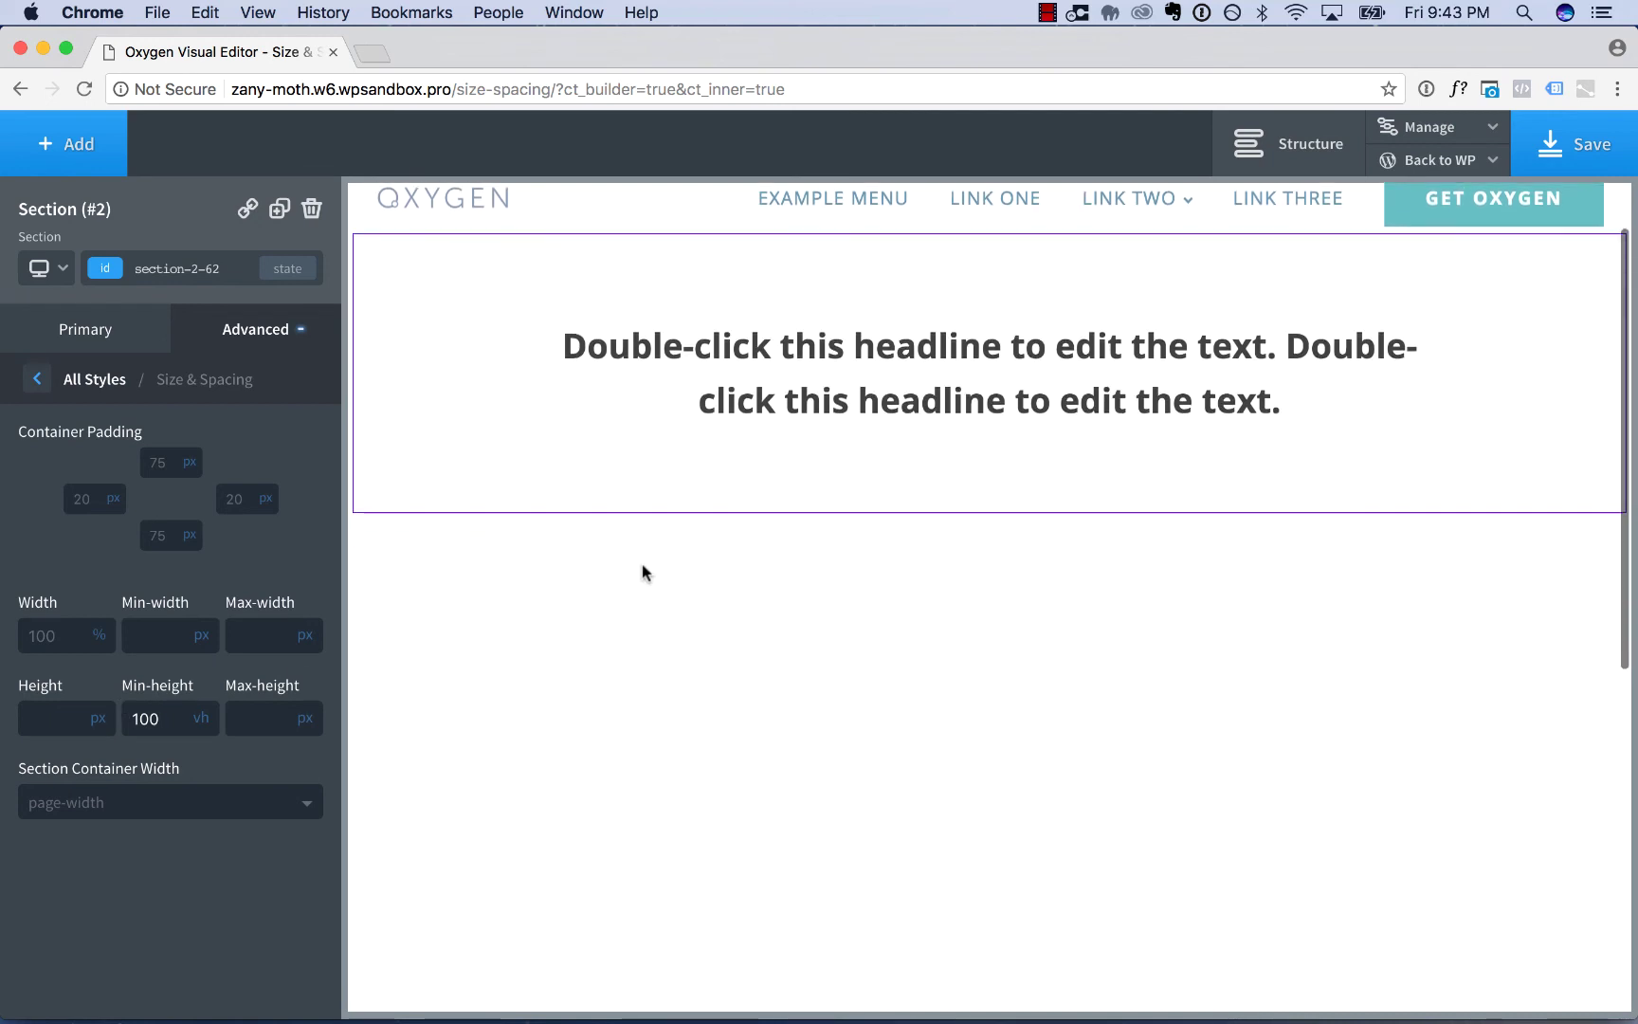
Set the section's background image to the mountain-lake photo from the Media Library
click(93, 378)
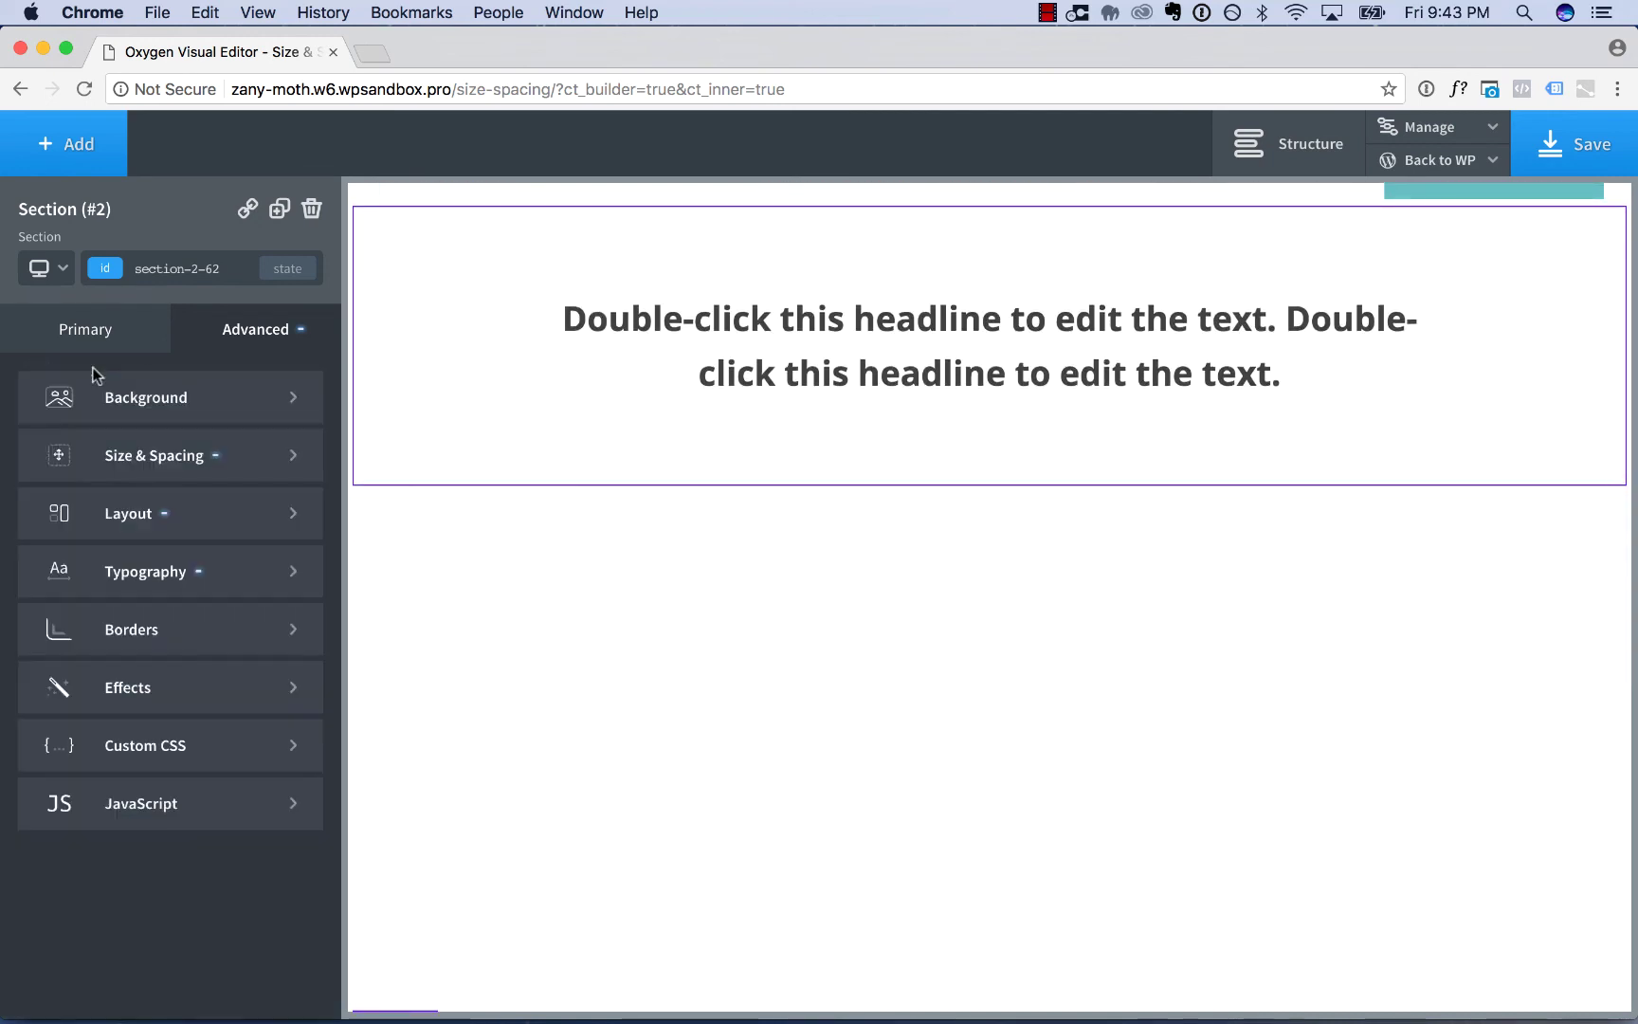
click(146, 387)
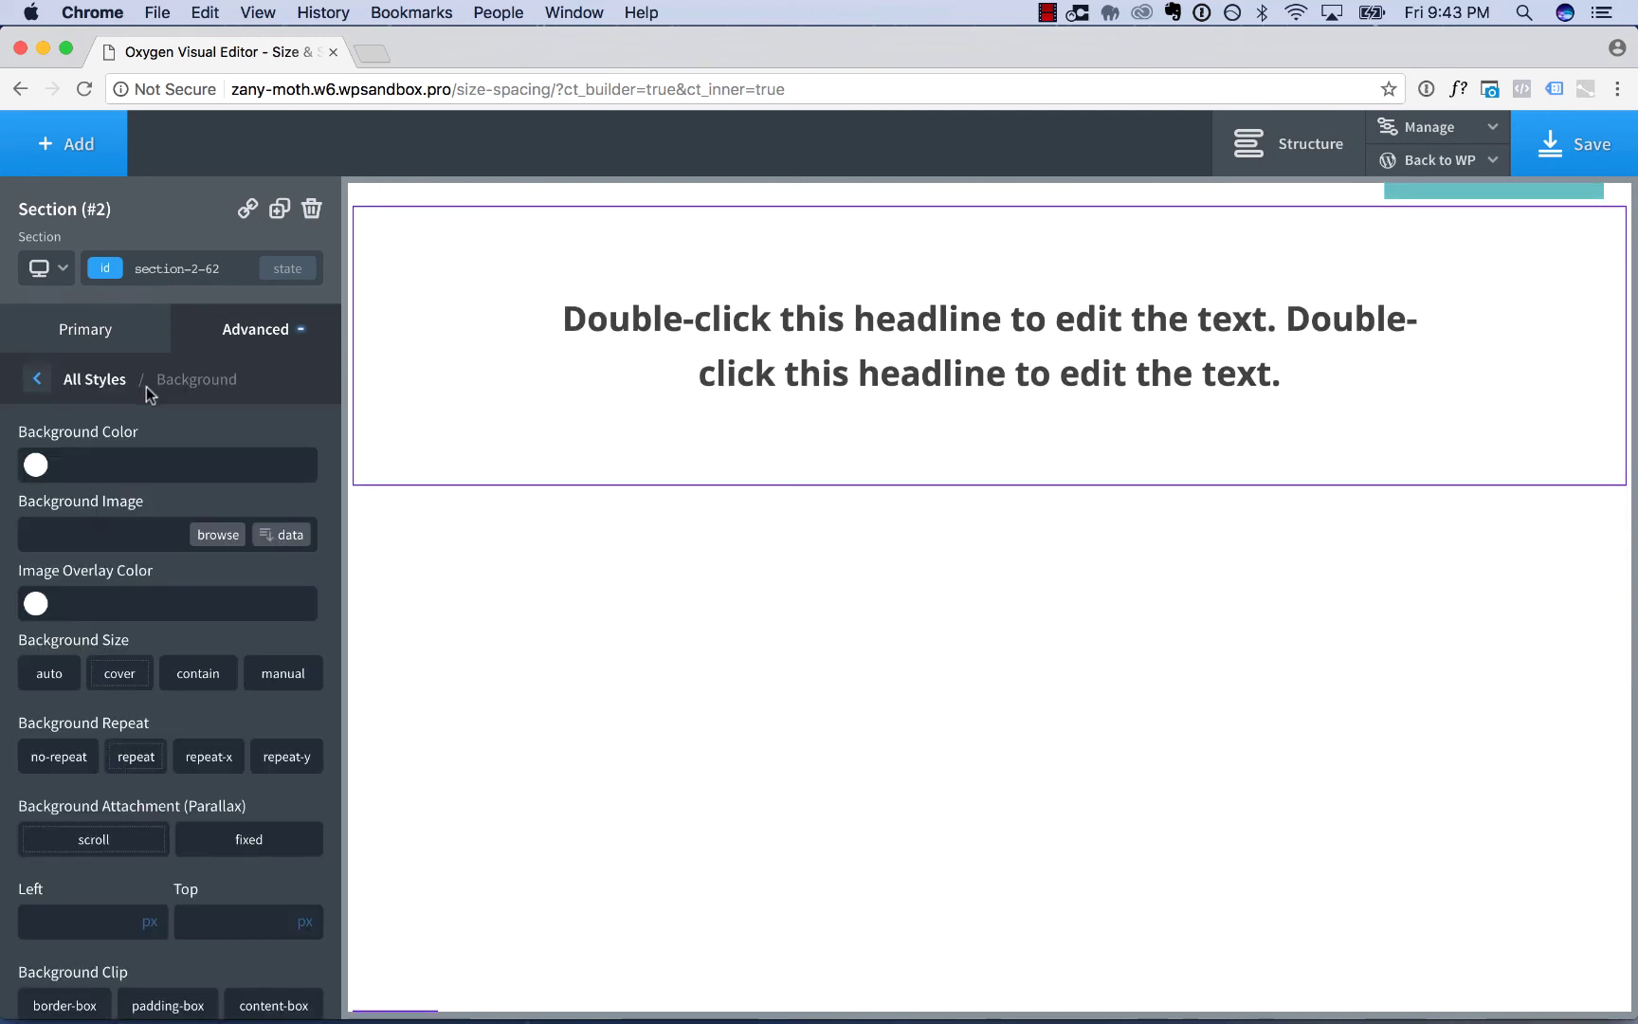
click(216, 535)
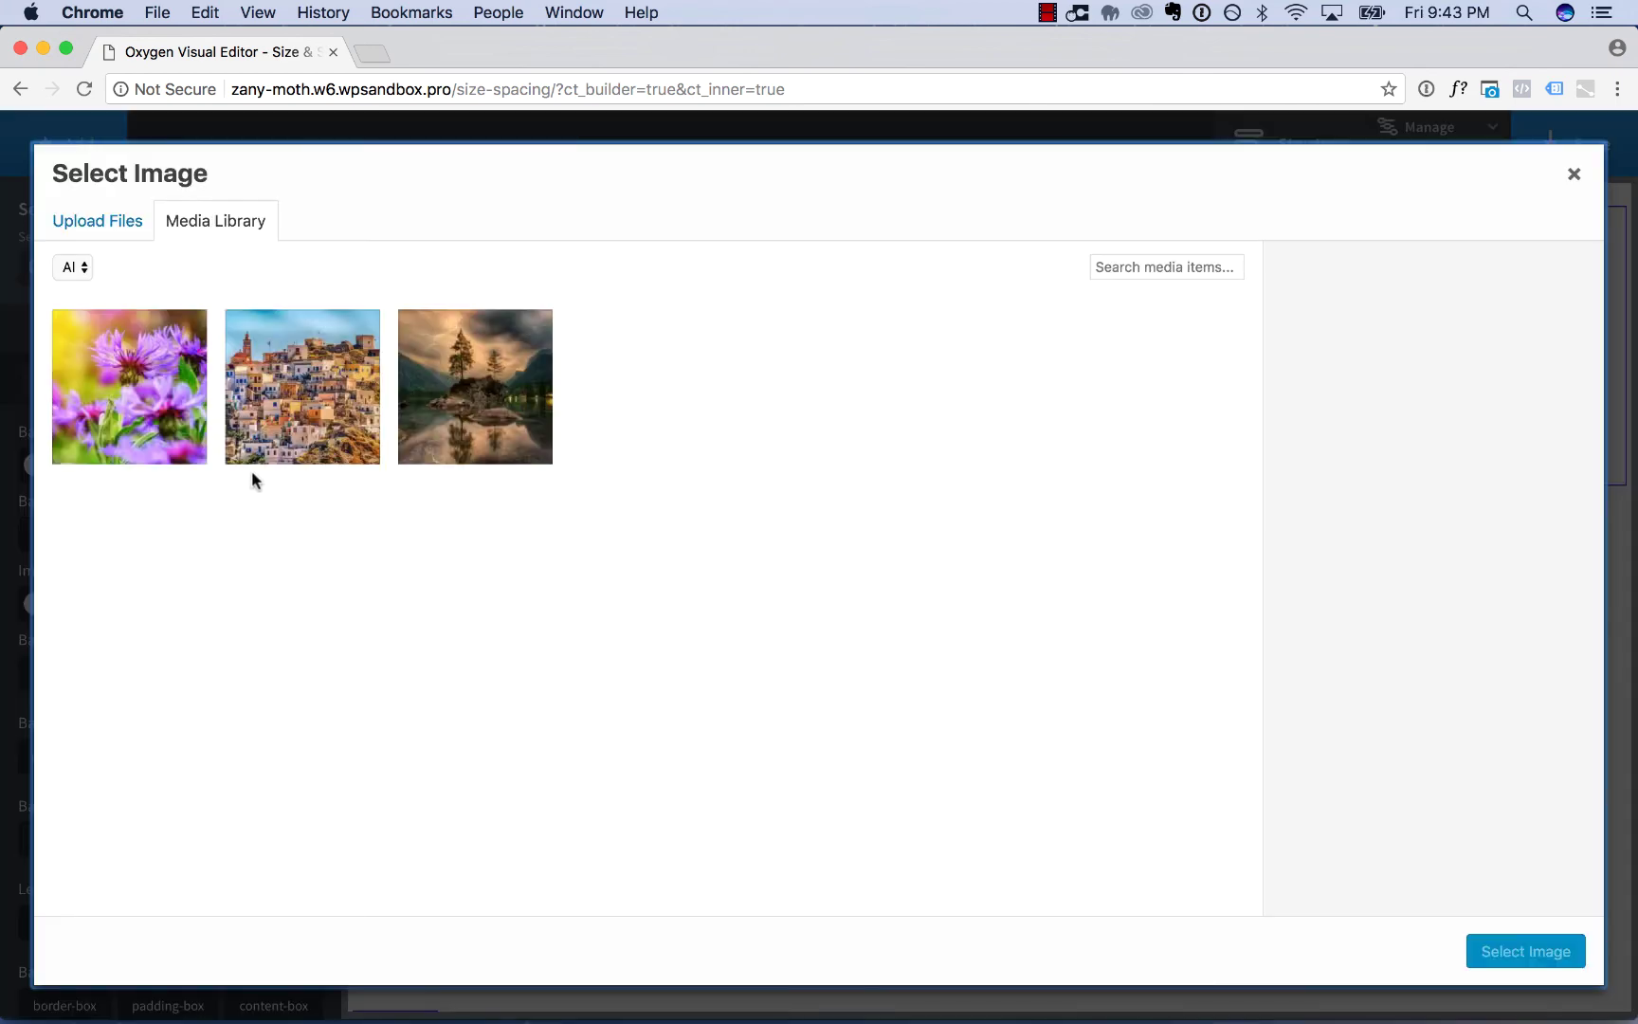
click(432, 391)
click(1483, 944)
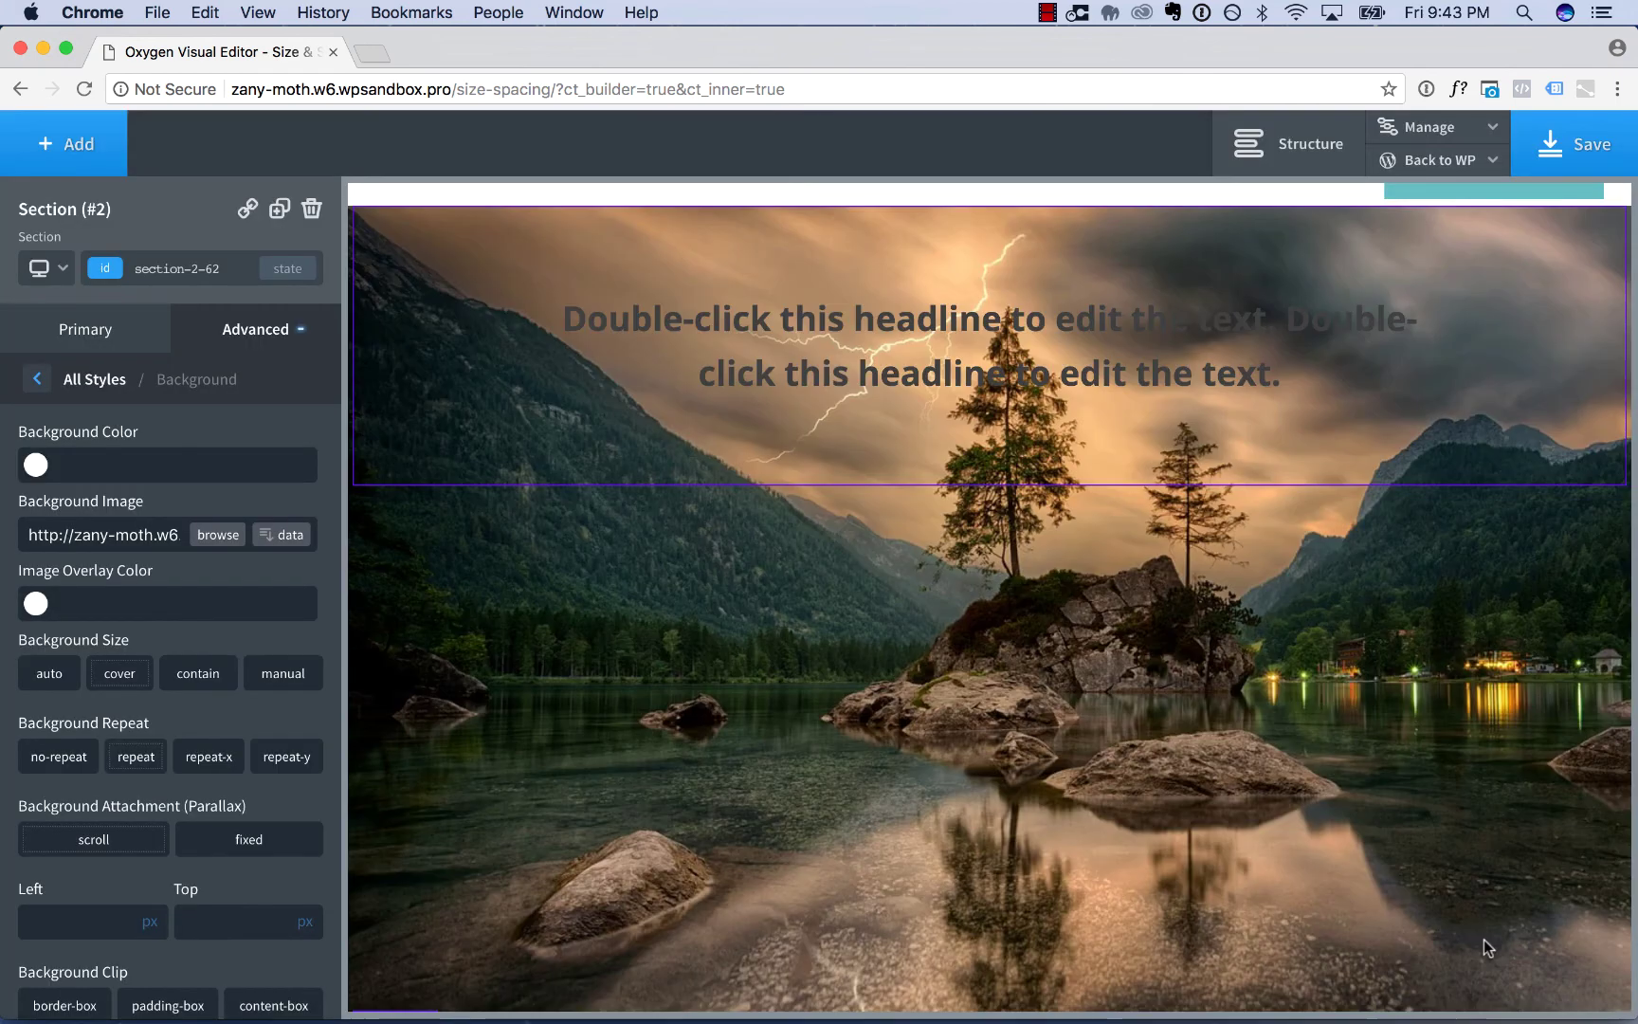
scroll(842, 727, down, 3)
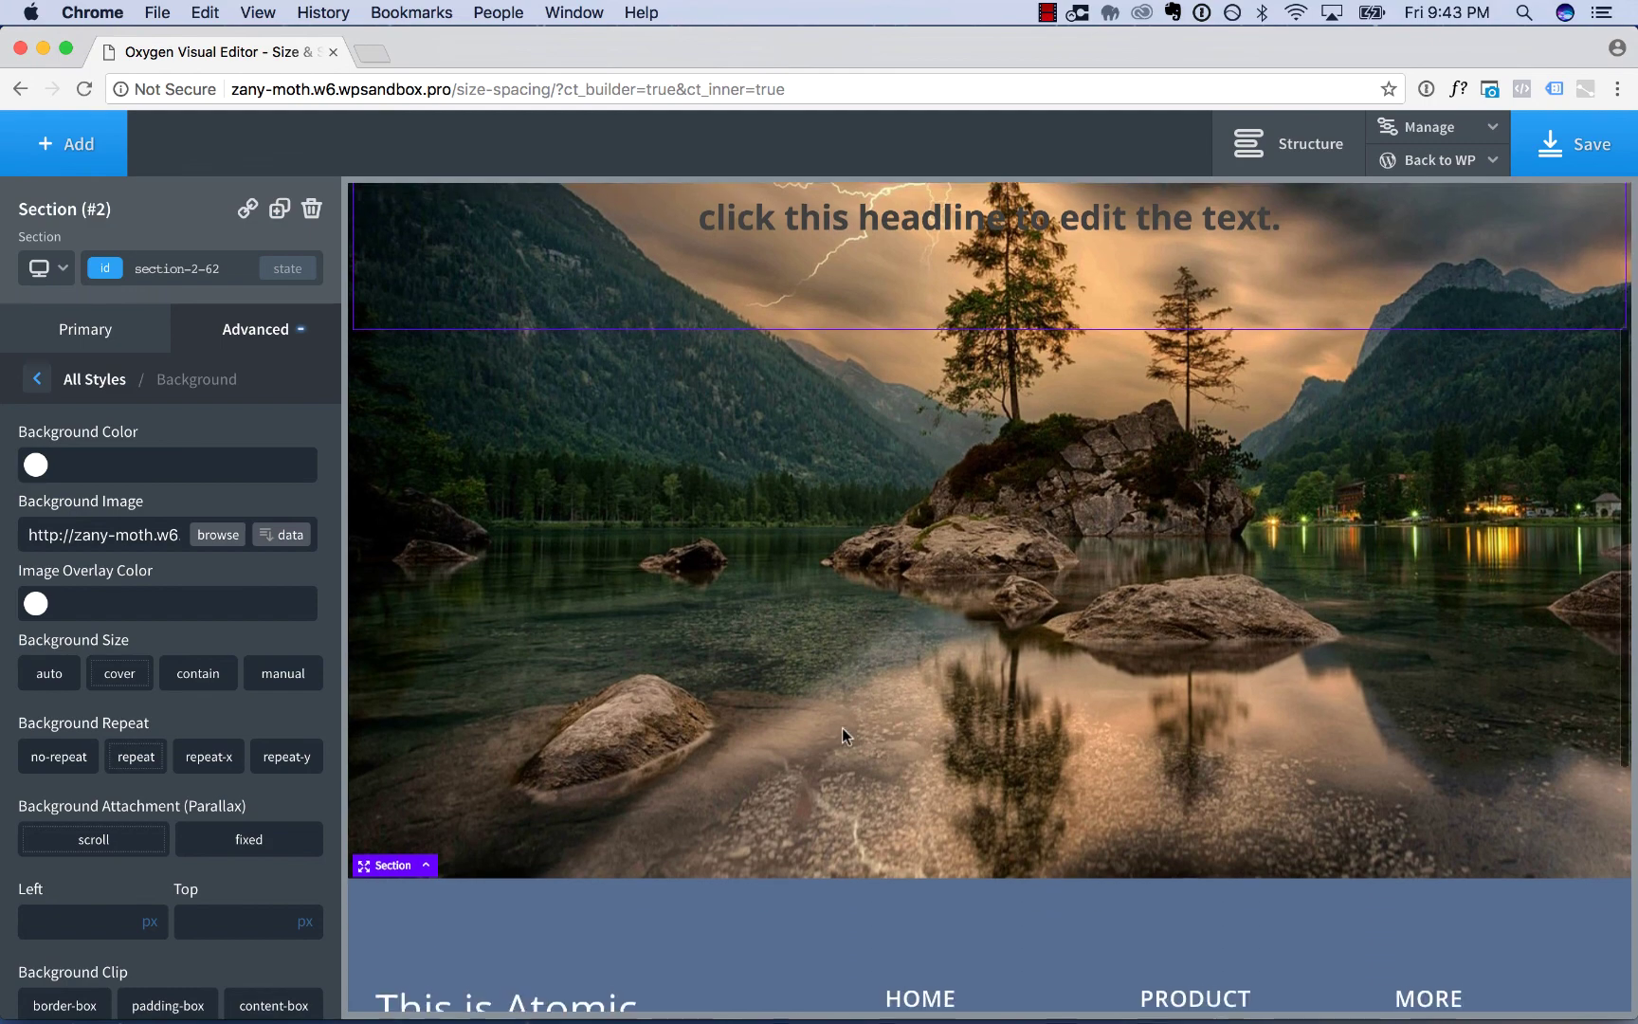
scroll(842, 727, up, 3)
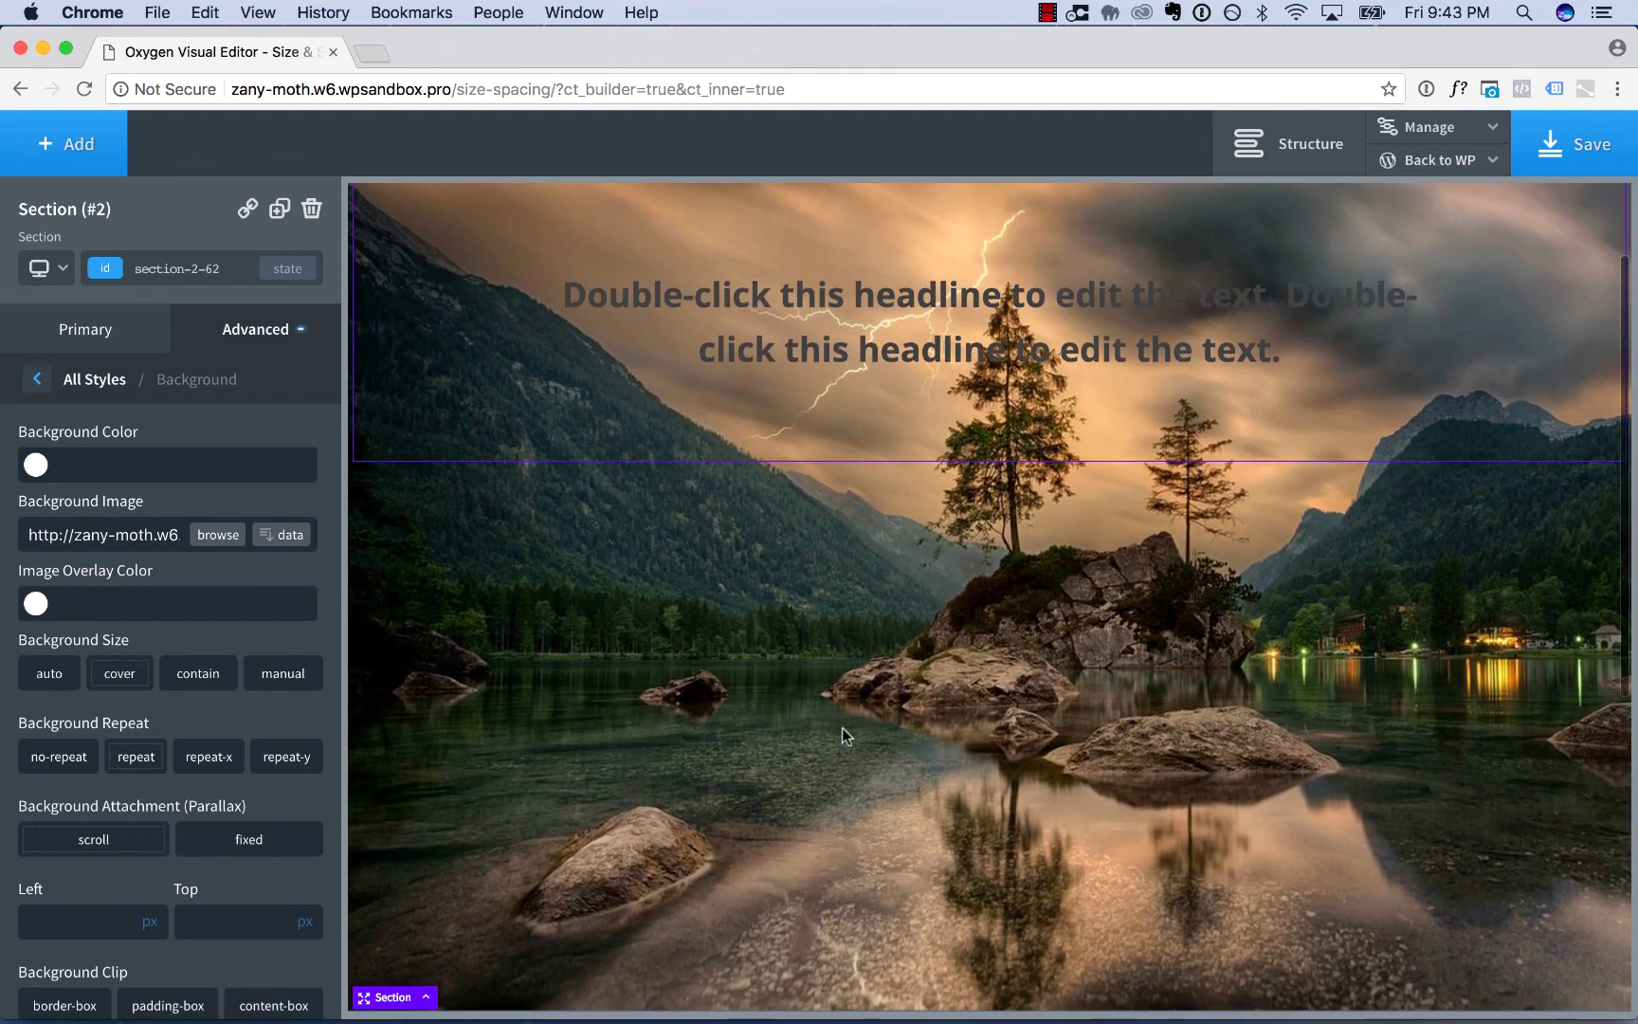